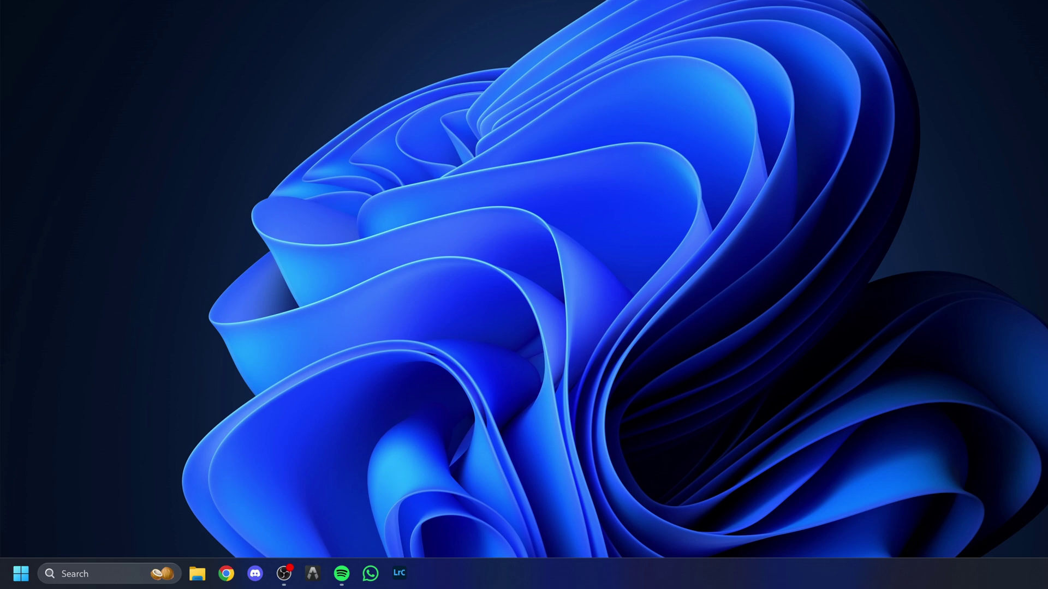
Step: Open the Windows Game Mode settings, and from the related Graphics settings open the options for EscapeFromTarkov.exe
click(140, 576)
text(game m)
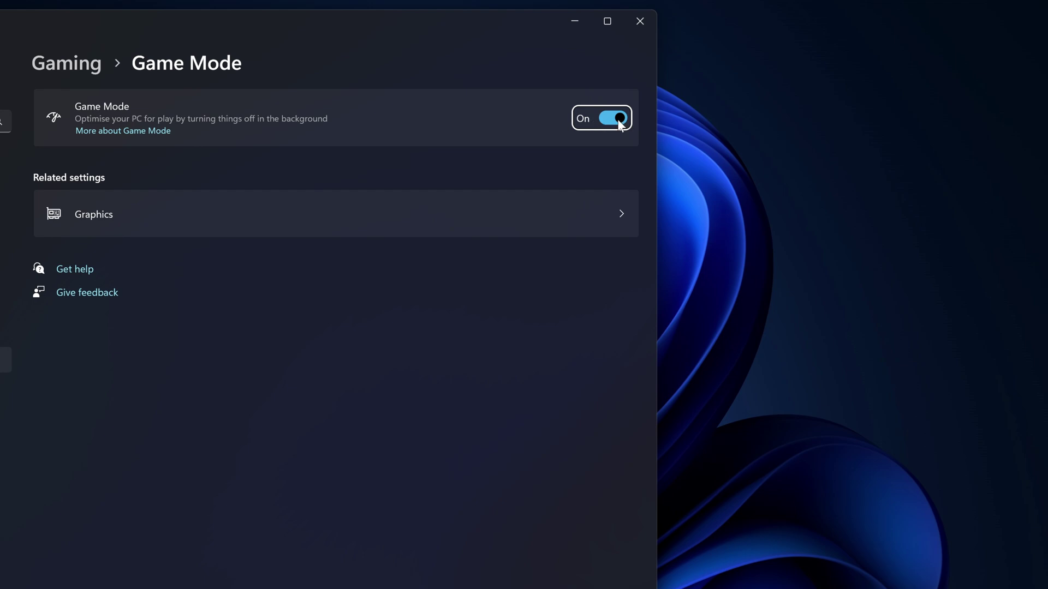
click(259, 224)
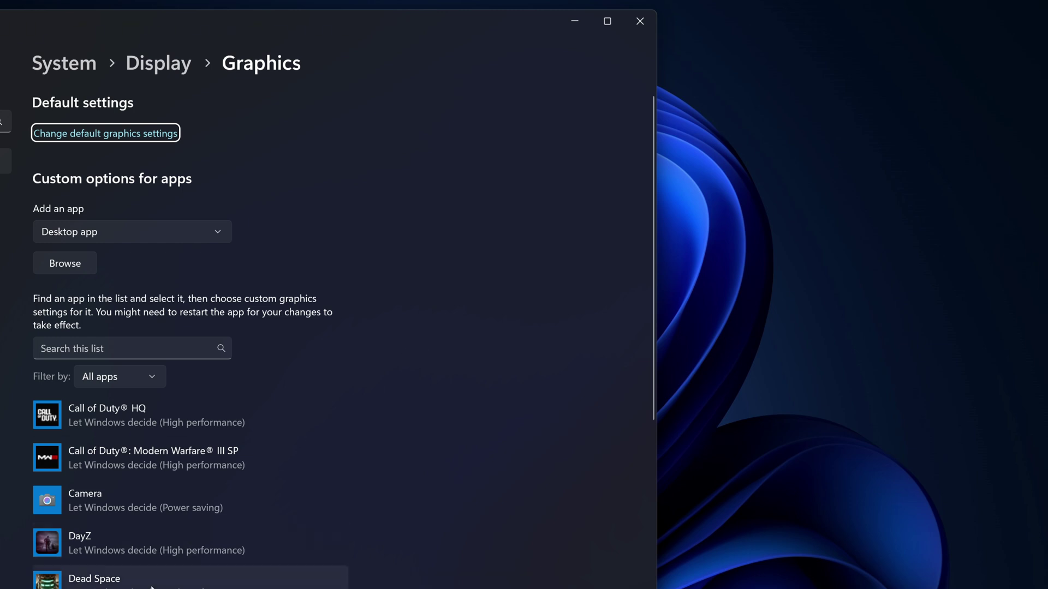
scroll(373, 413, down, 5)
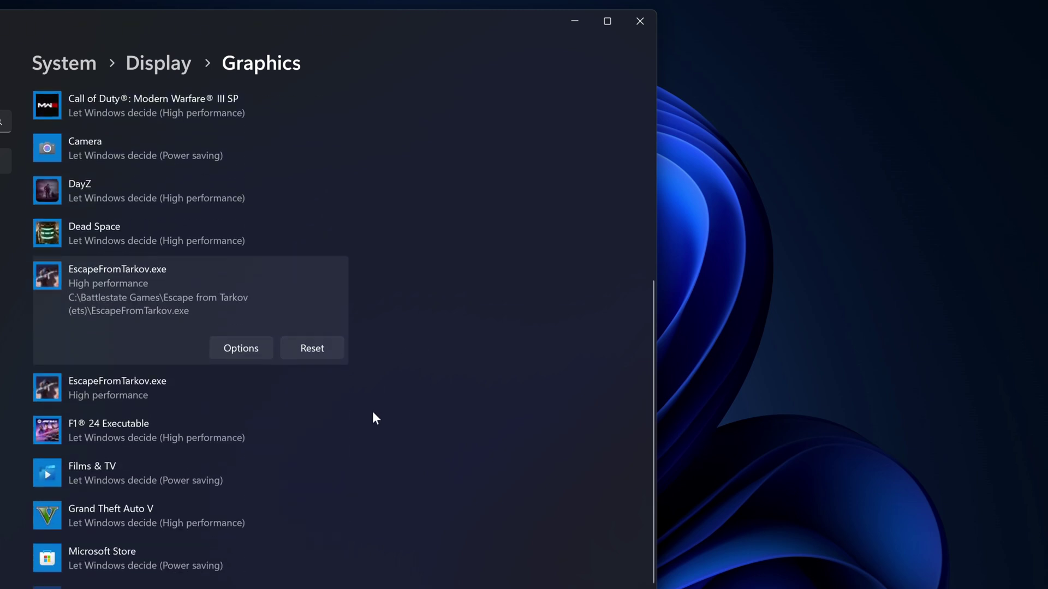
click(256, 345)
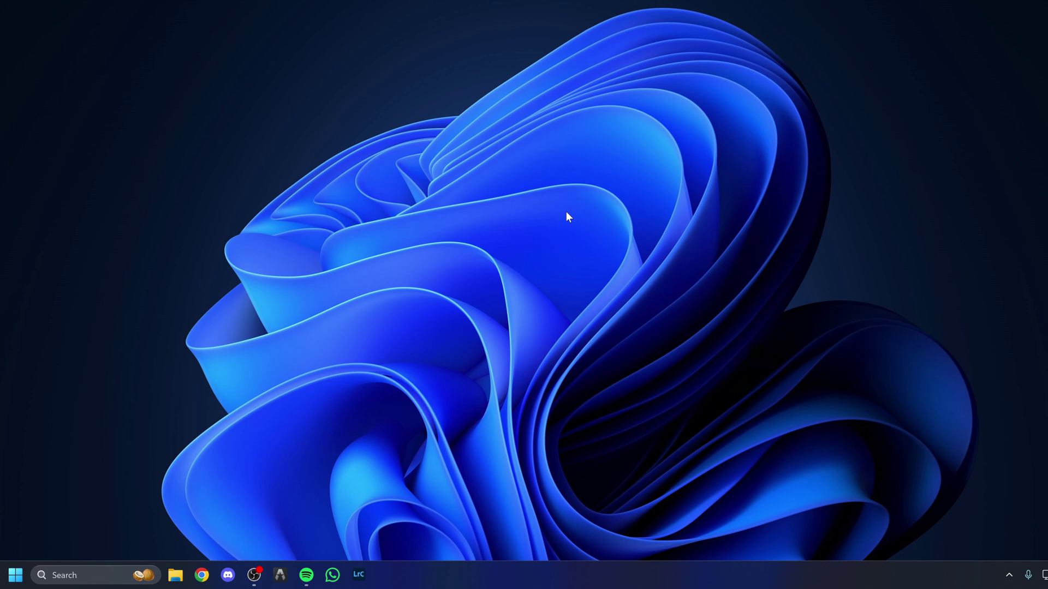
Step: Open the NVIDIA Control Panel and reposition its window so the whole Manage 3D Settings page is in view
click(1009, 575)
right_click(984, 517)
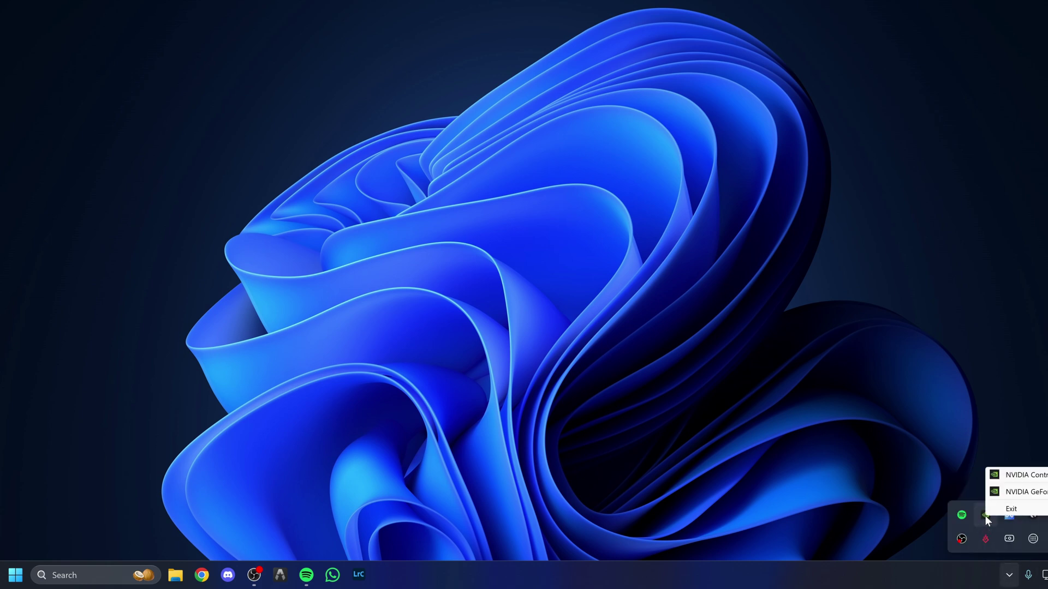
click(1015, 474)
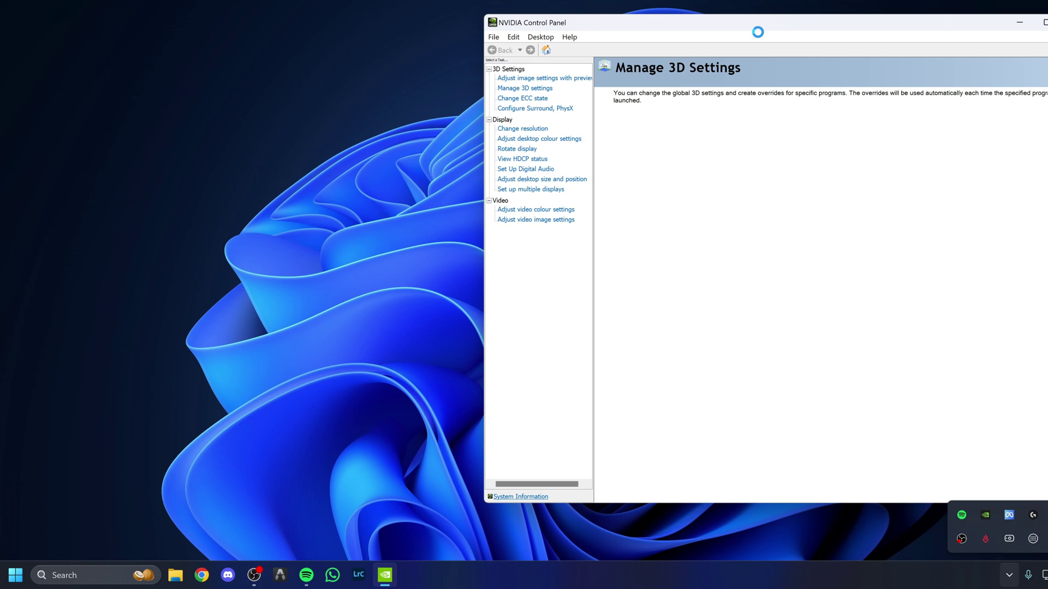
drag(778, 21, 537, 1)
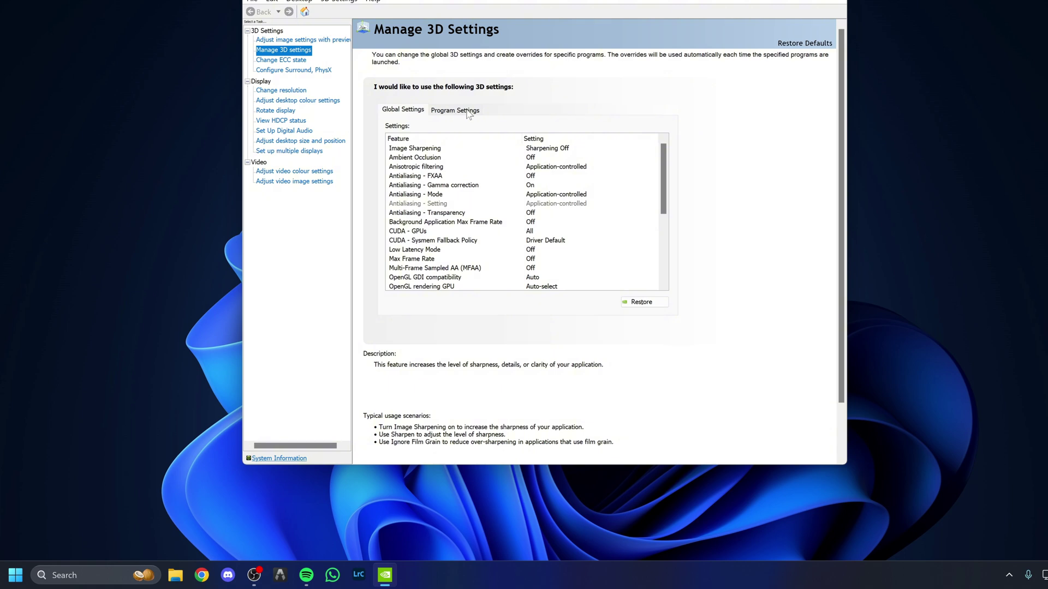
Step: Show the program-specific 3D settings and choose Escape From Tarkov (escapefromtarkov.exe) as the program to customise
click(466, 110)
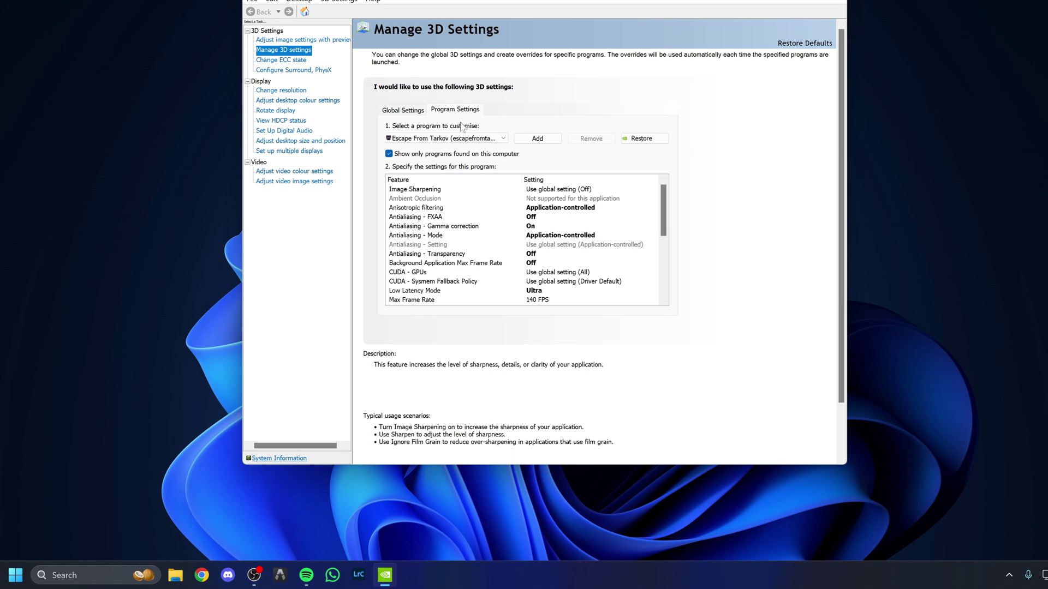
click(463, 138)
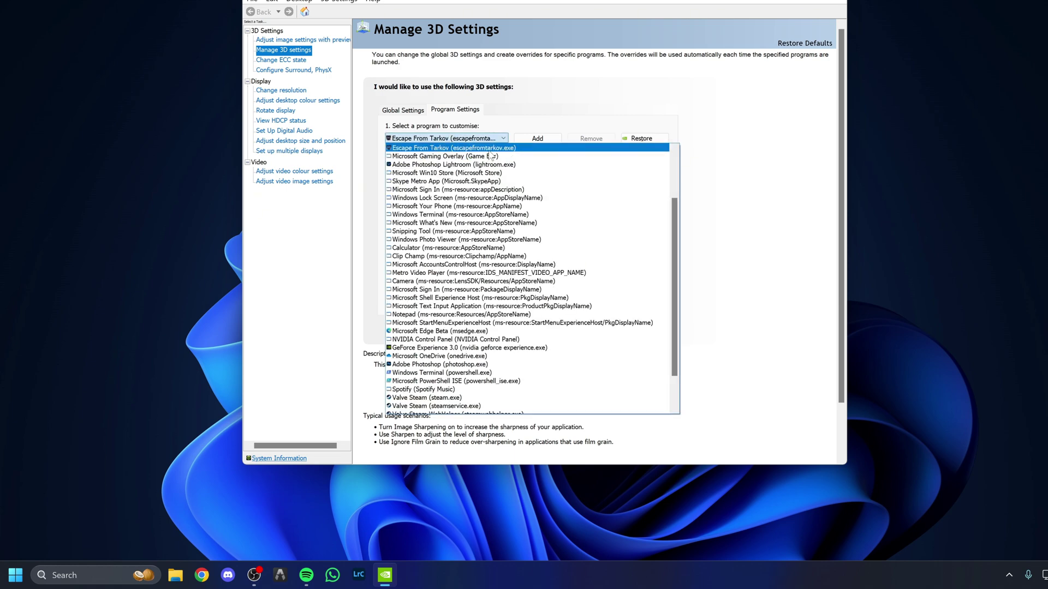
click(506, 145)
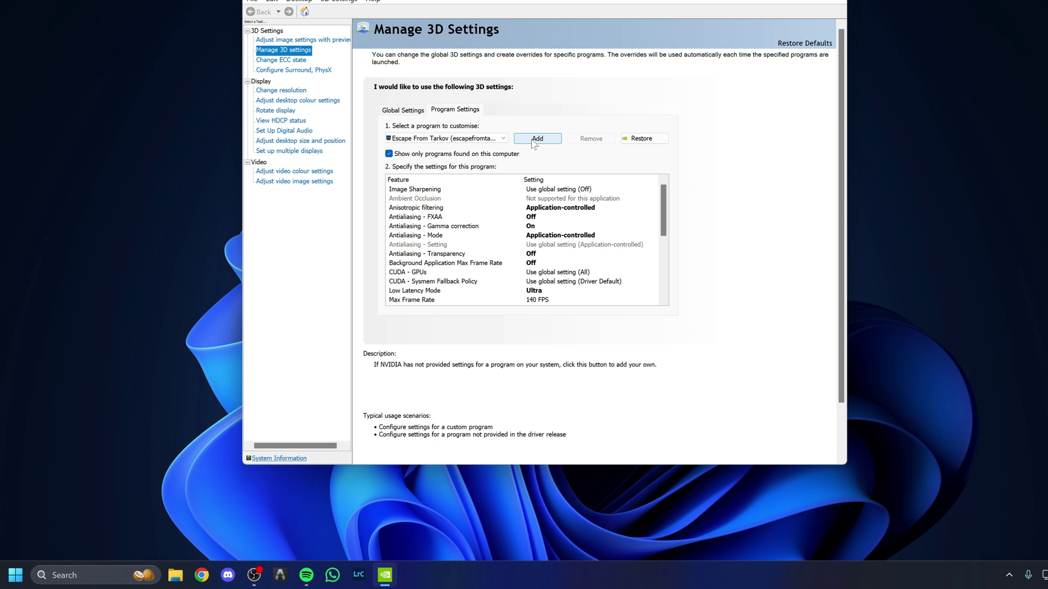
click(532, 143)
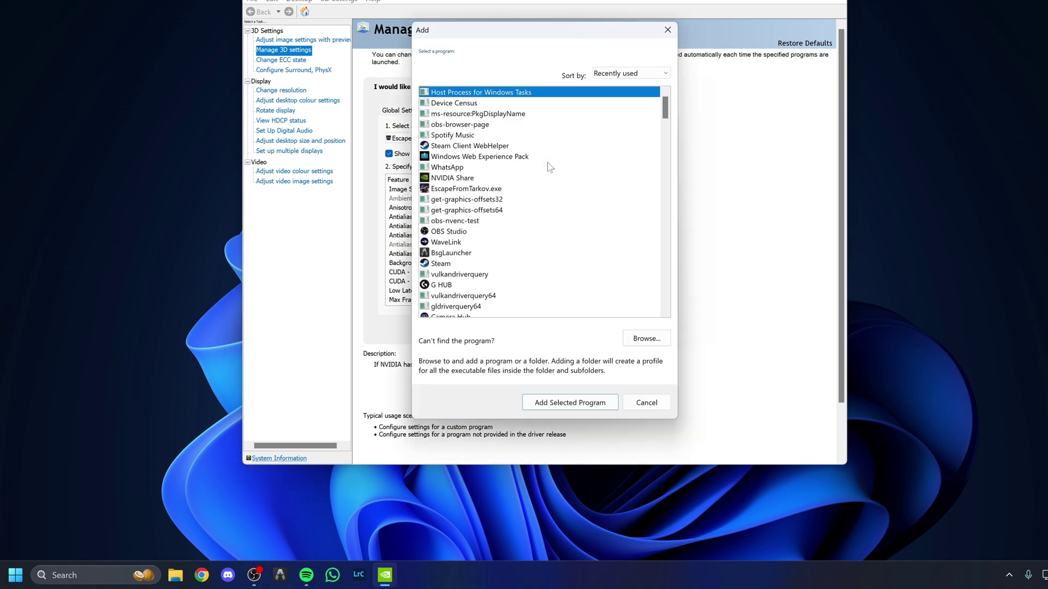
click(473, 190)
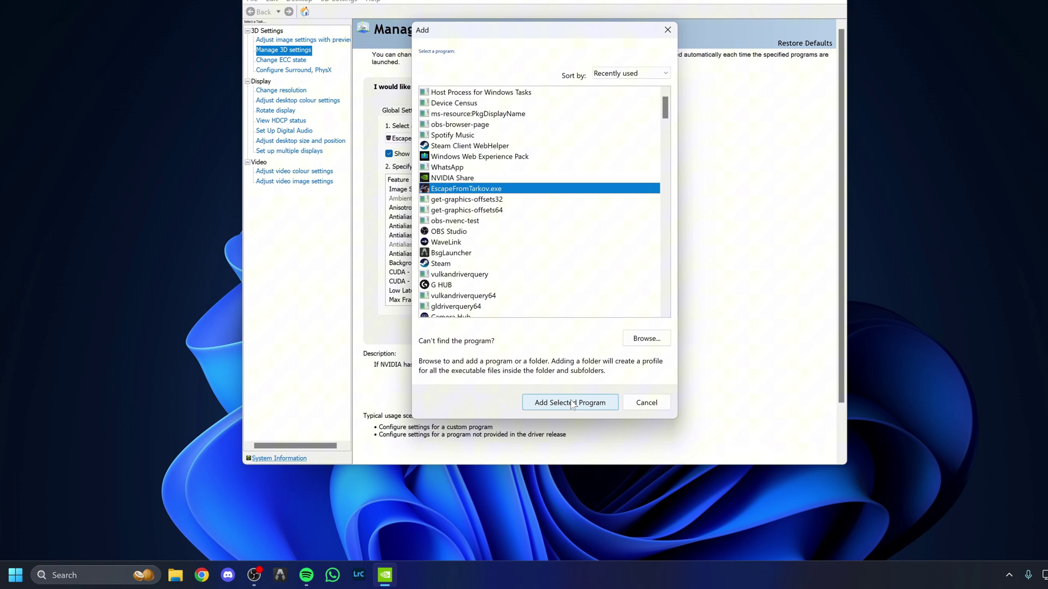
click(667, 30)
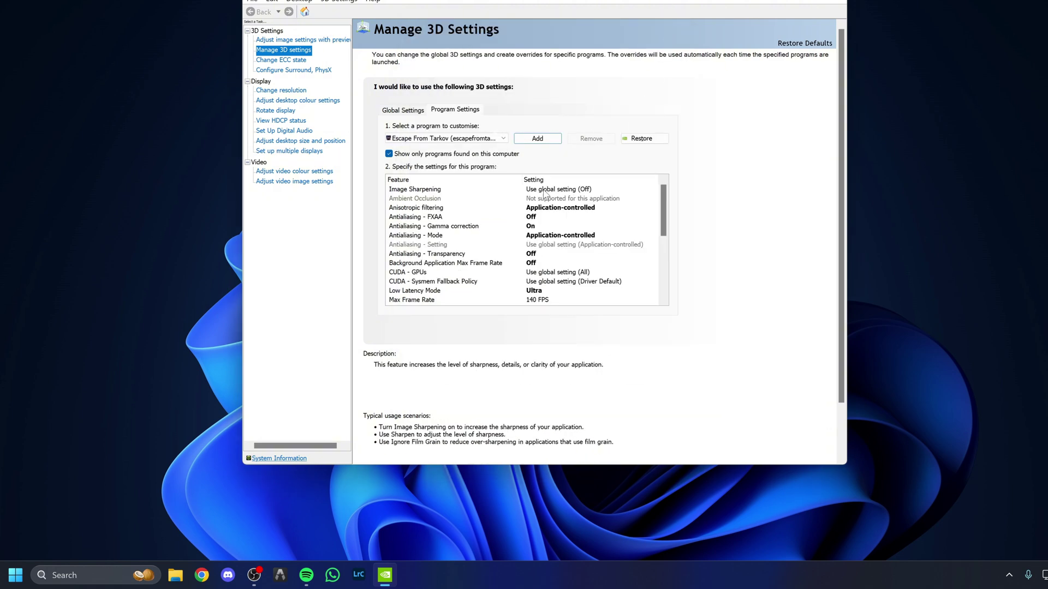
Step: Examine Escape From Tarkov's image sharpening, anisotropic filtering, antialiasing, background frame rate, low latency and multi-frame sampled AA settings
click(464, 191)
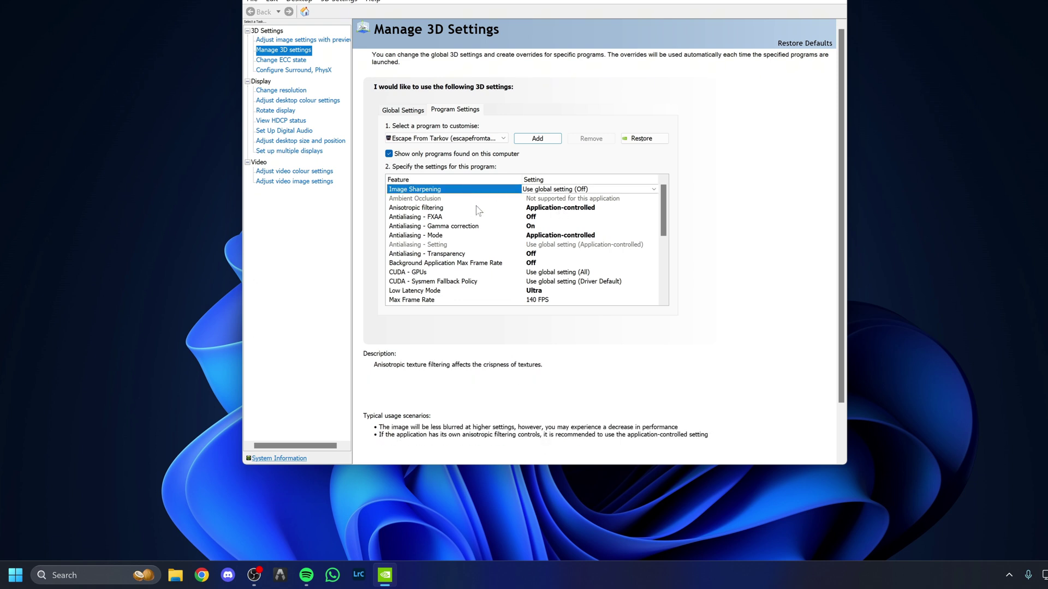
click(476, 211)
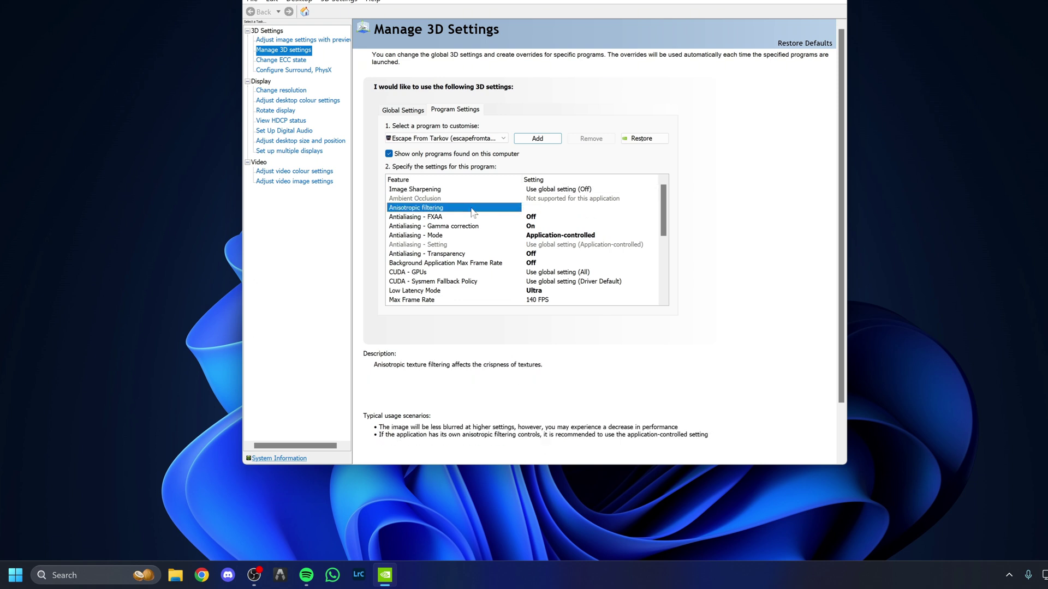
click(552, 217)
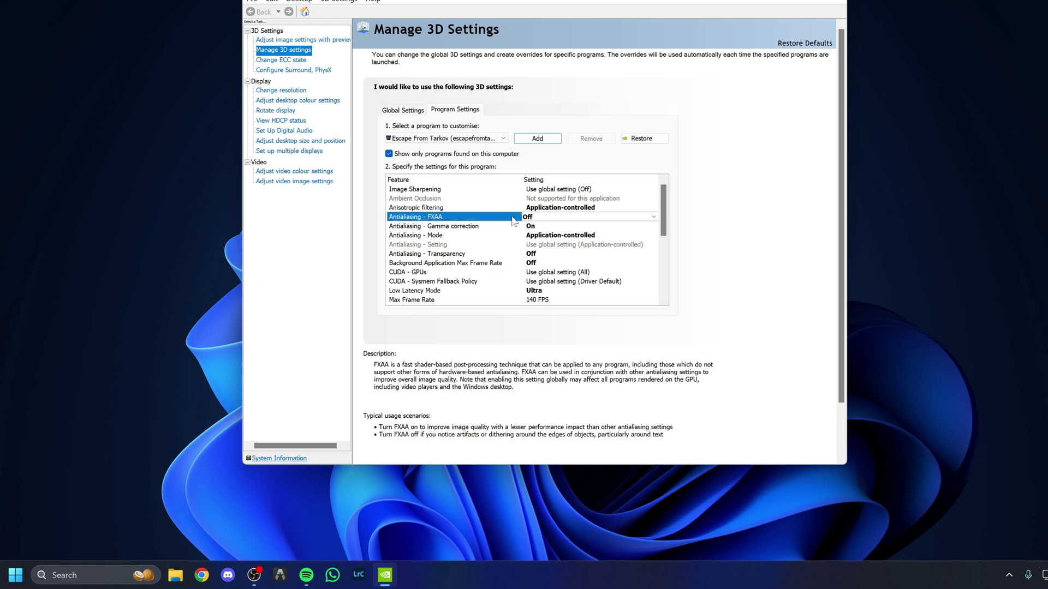
click(492, 240)
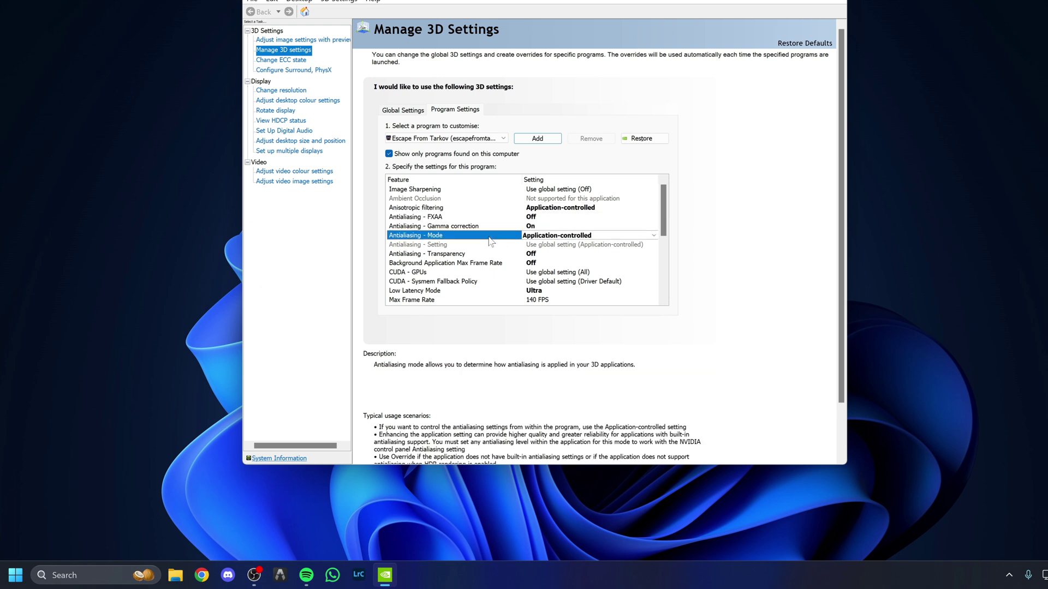
click(494, 255)
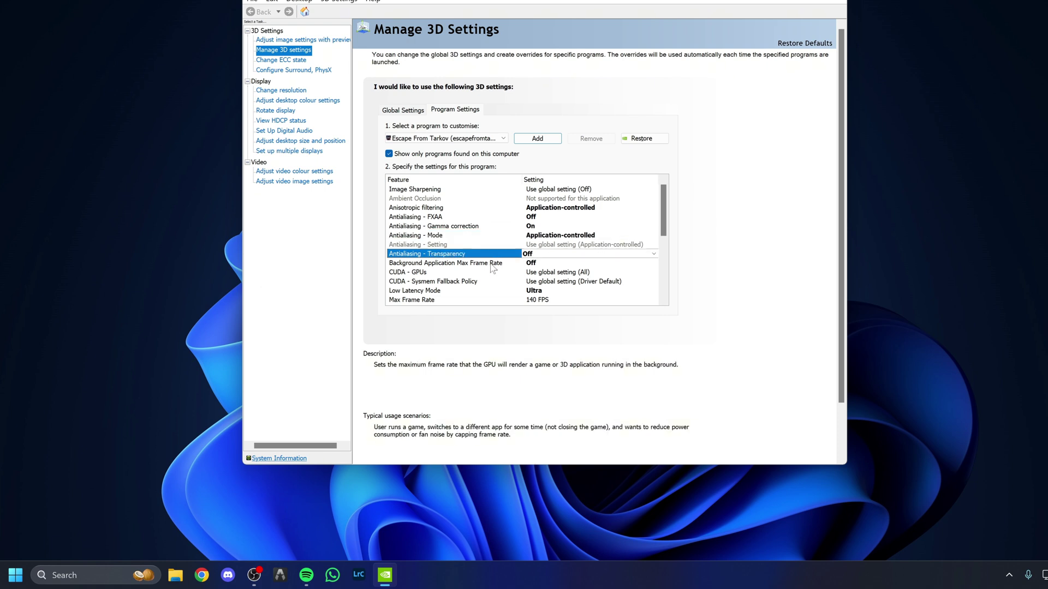
click(493, 265)
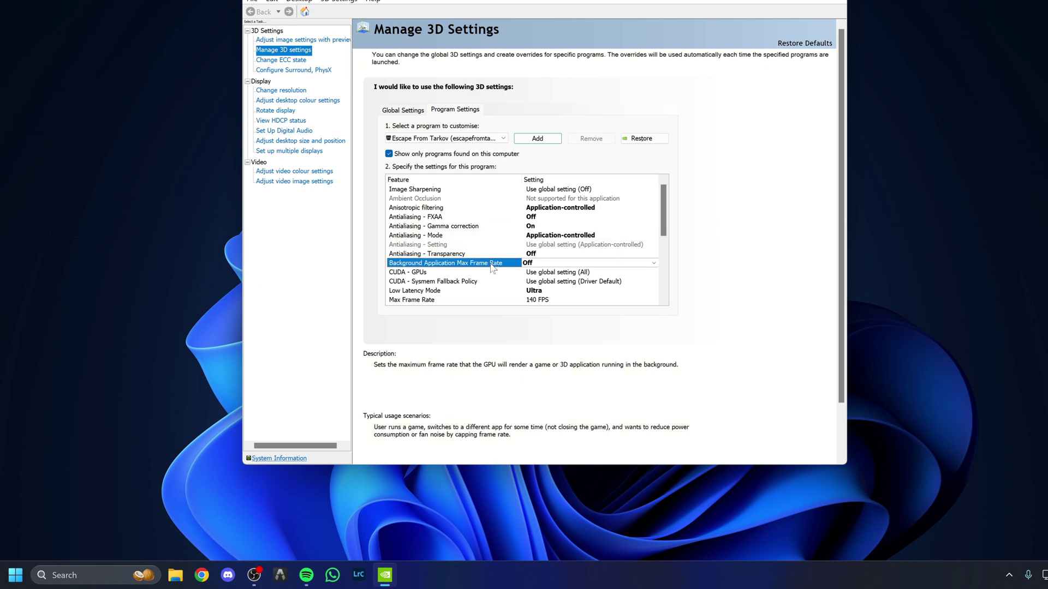
click(445, 292)
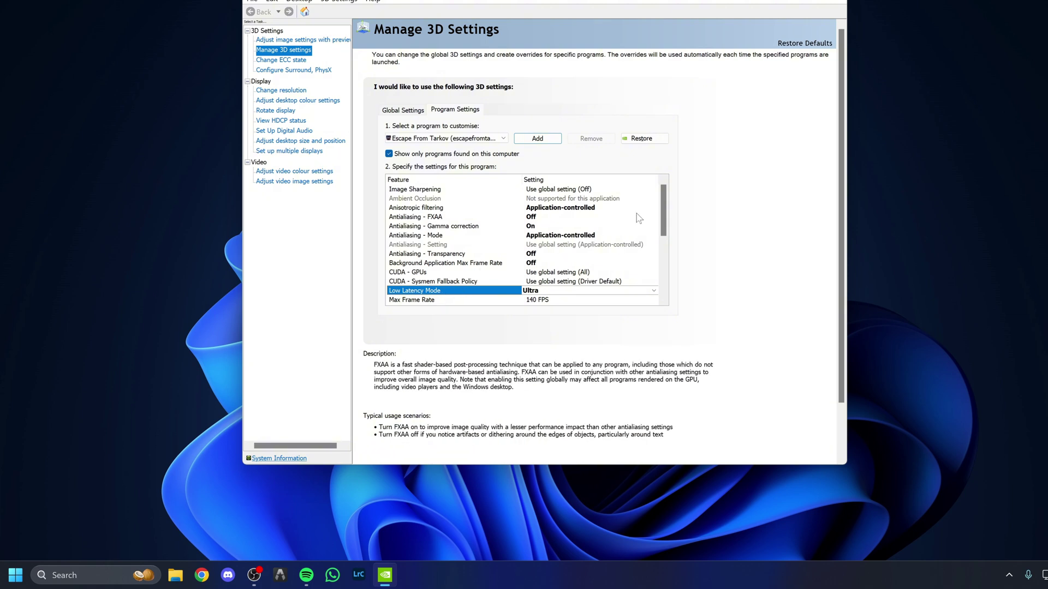
scroll(666, 210, down, 1)
drag(666, 210, 667, 251)
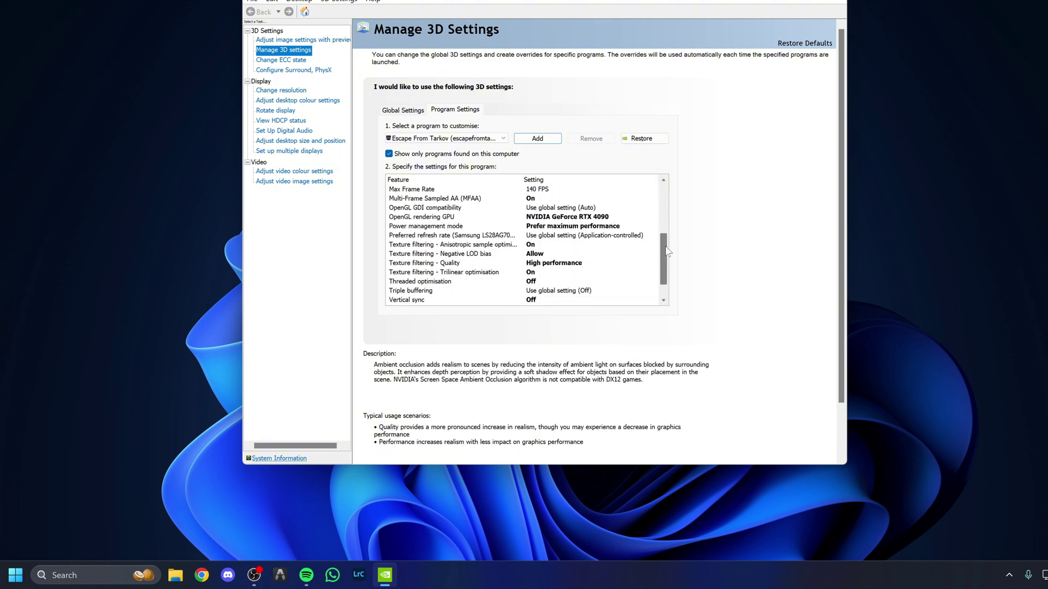
click(459, 200)
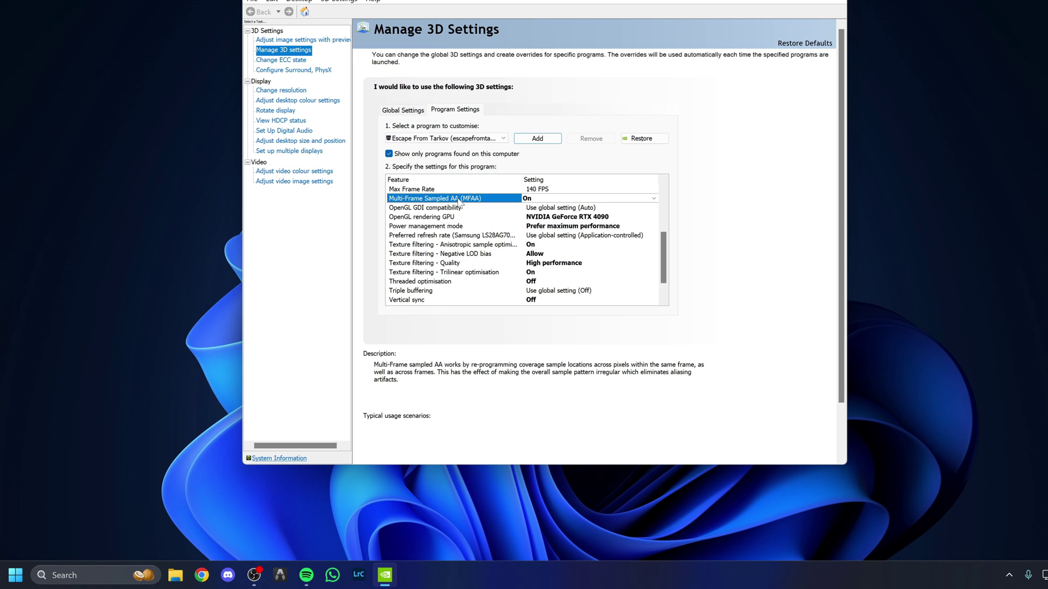
Step: Set the OpenGL rendering GPU to NVIDIA GeForce RTX 4090 and the power management mode to Prefer maximum performance
click(450, 218)
click(558, 218)
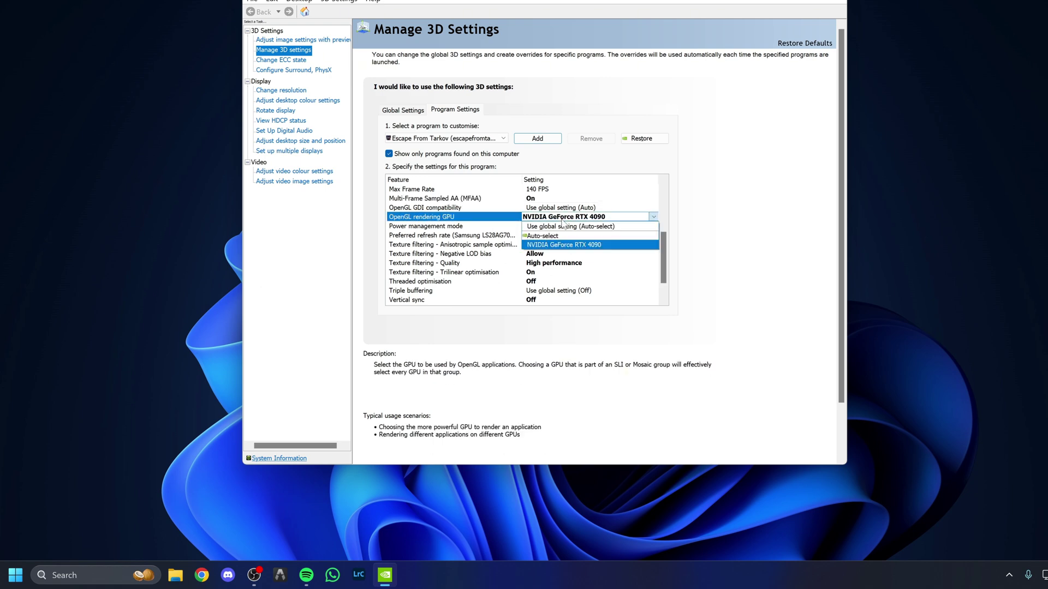
click(567, 218)
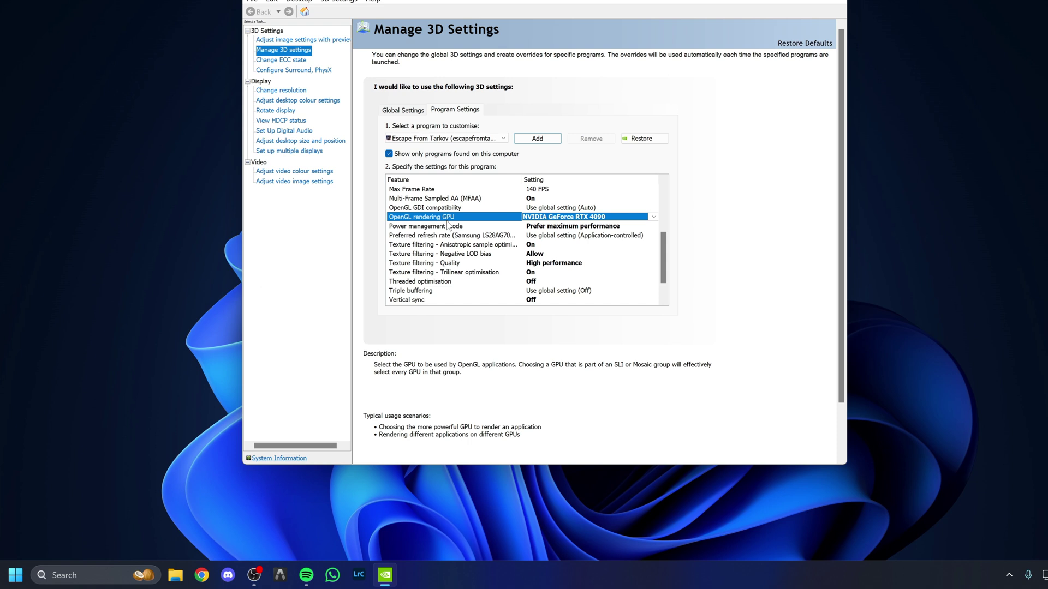
click(447, 225)
click(554, 227)
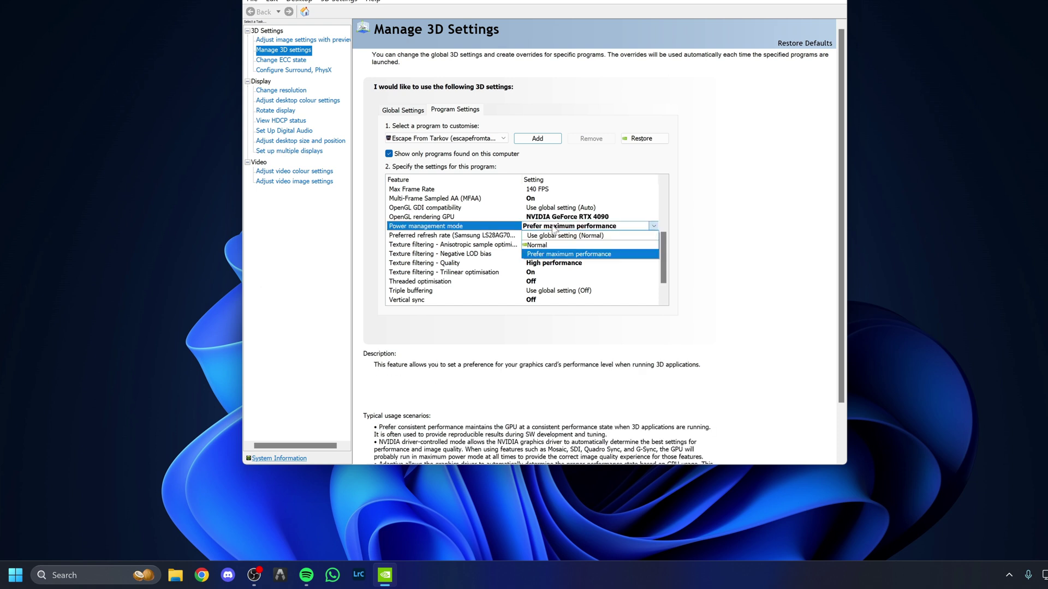
click(552, 255)
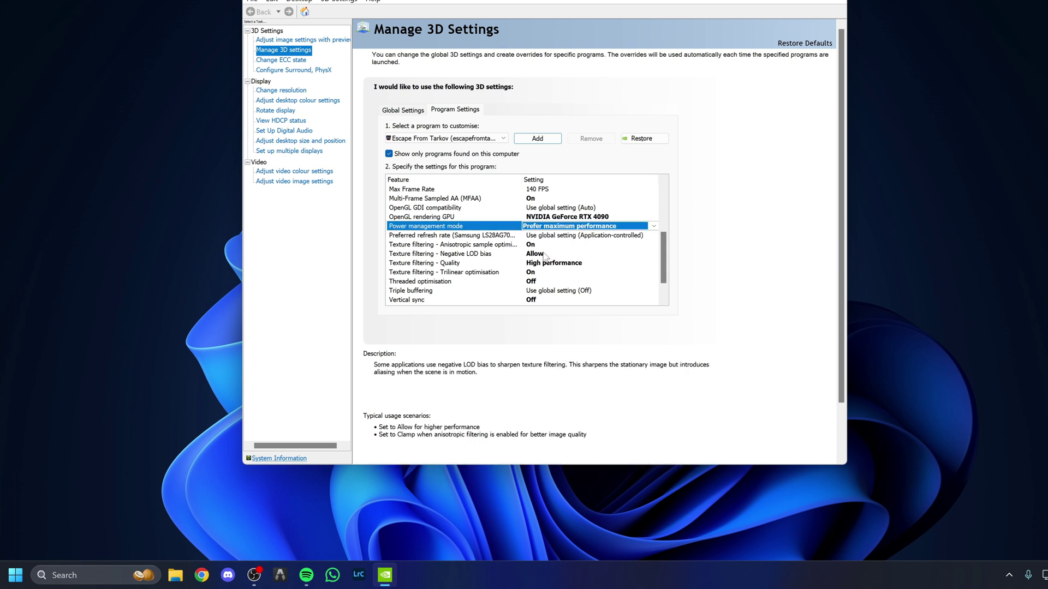
Step: Examine the game's texture filtering, threaded optimisation and vertical sync settings through to the end of the feature list
click(467, 246)
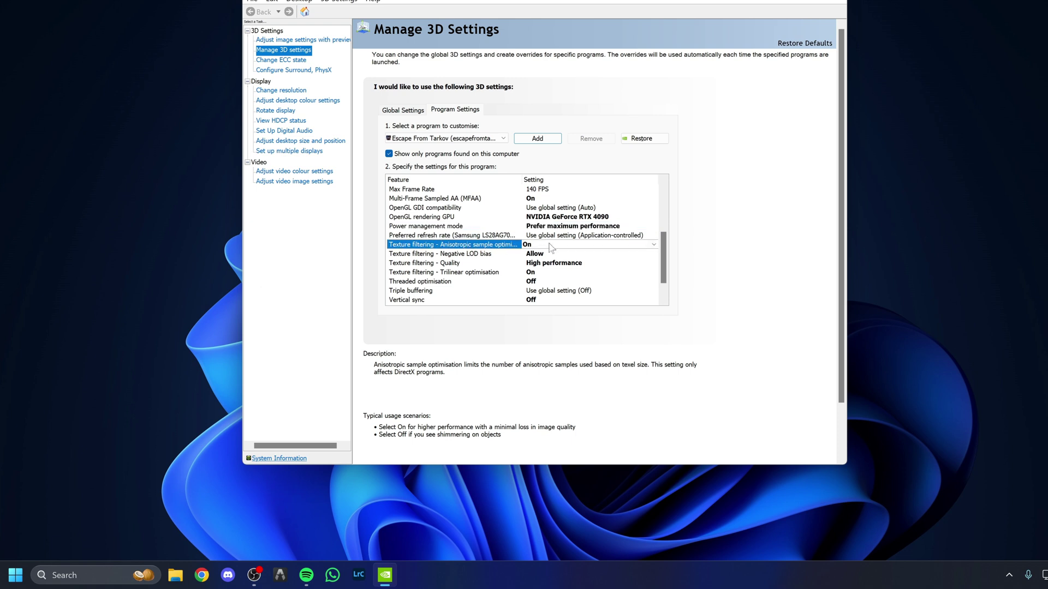
click(468, 254)
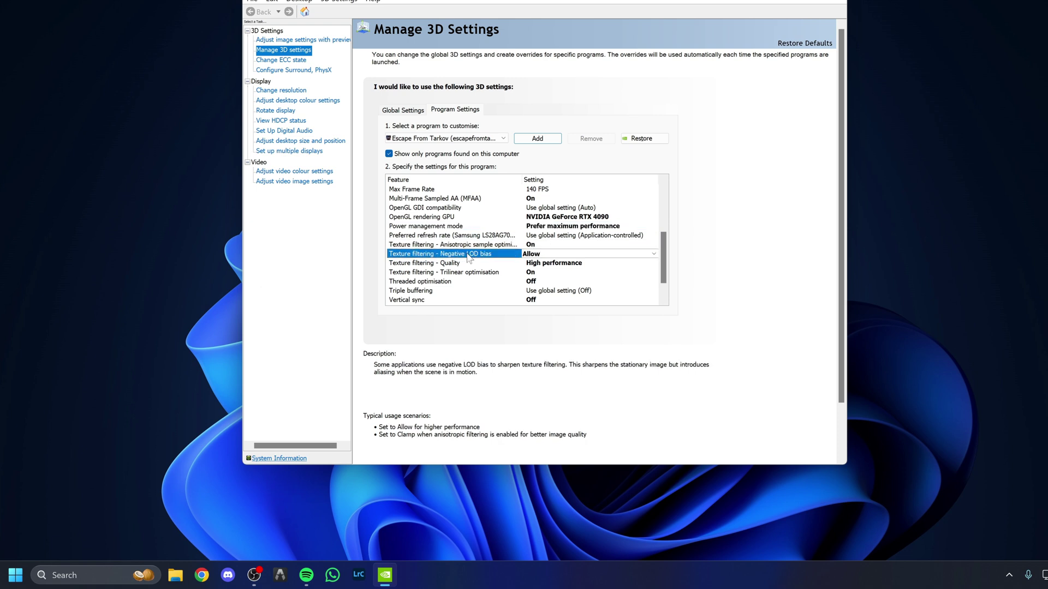
click(449, 264)
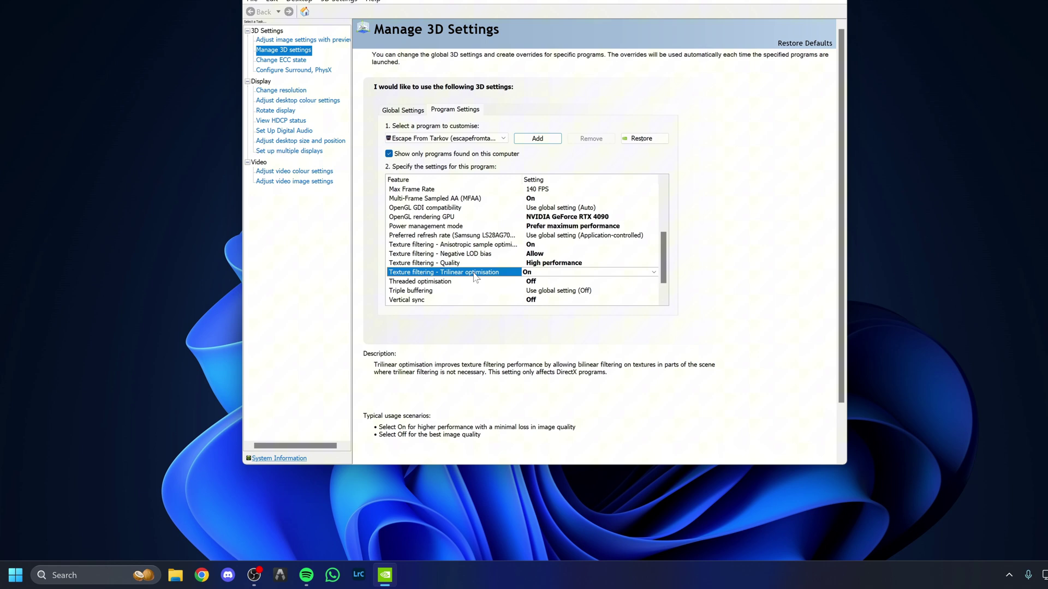
click(431, 283)
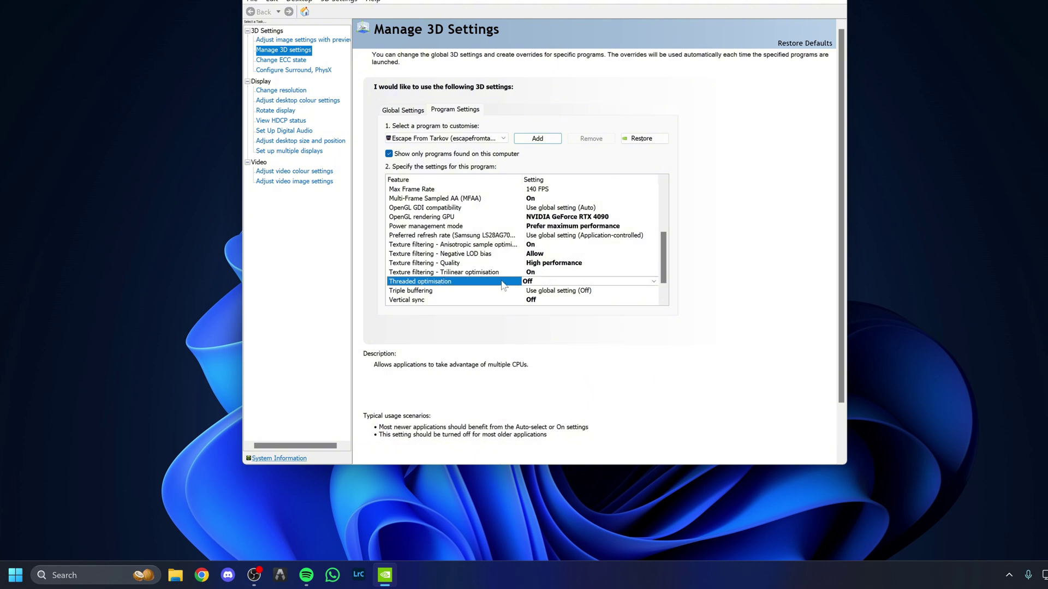
click(437, 300)
scroll(530, 293, down, 1)
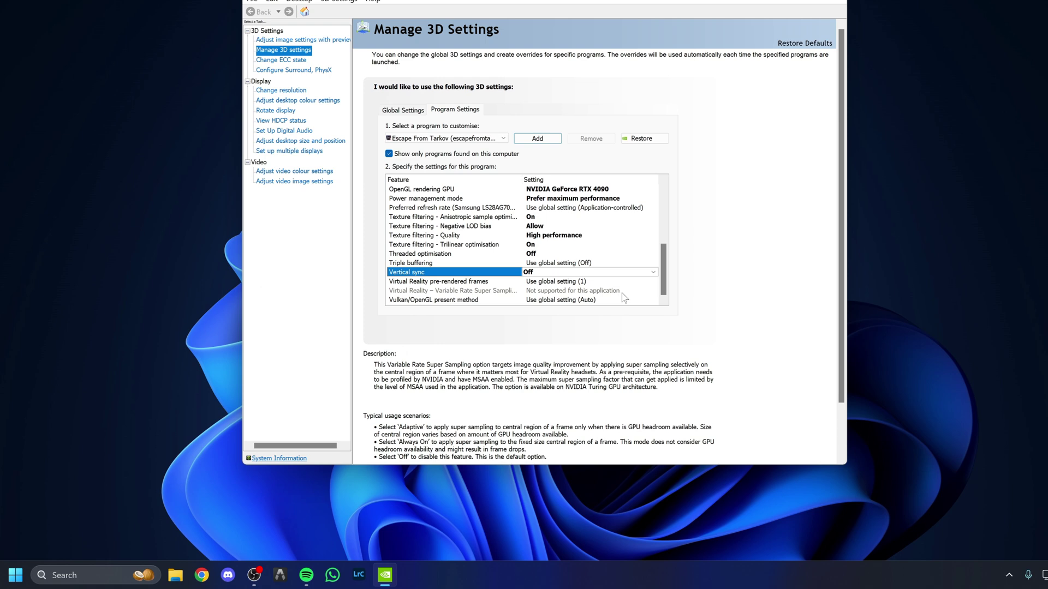
Step: Open the desktop colour settings, keep the colour channel at All channels, and examine the brightness, contrast and gamma adjustments
click(299, 101)
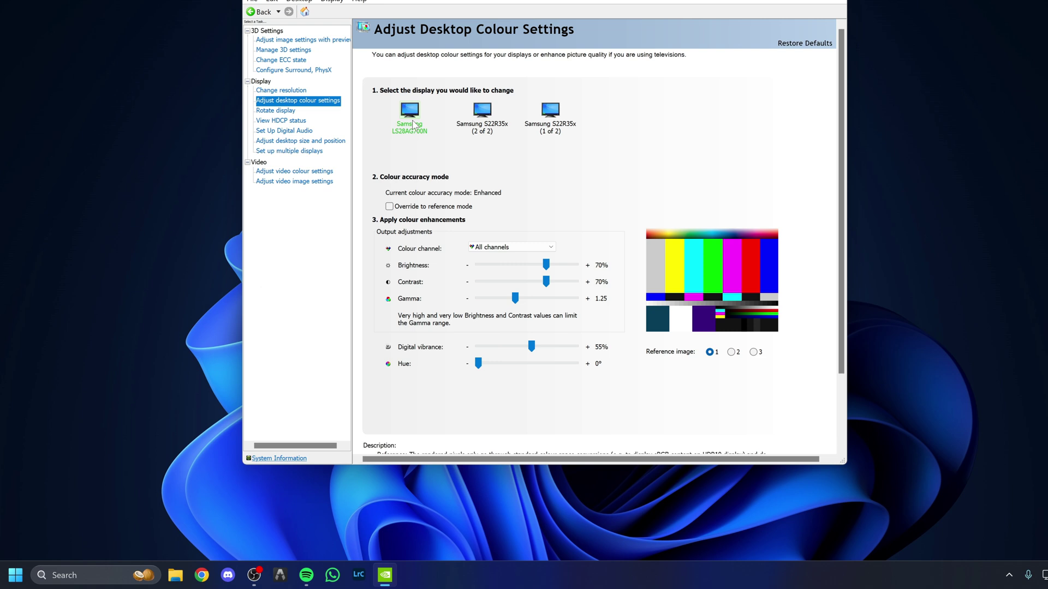
click(486, 247)
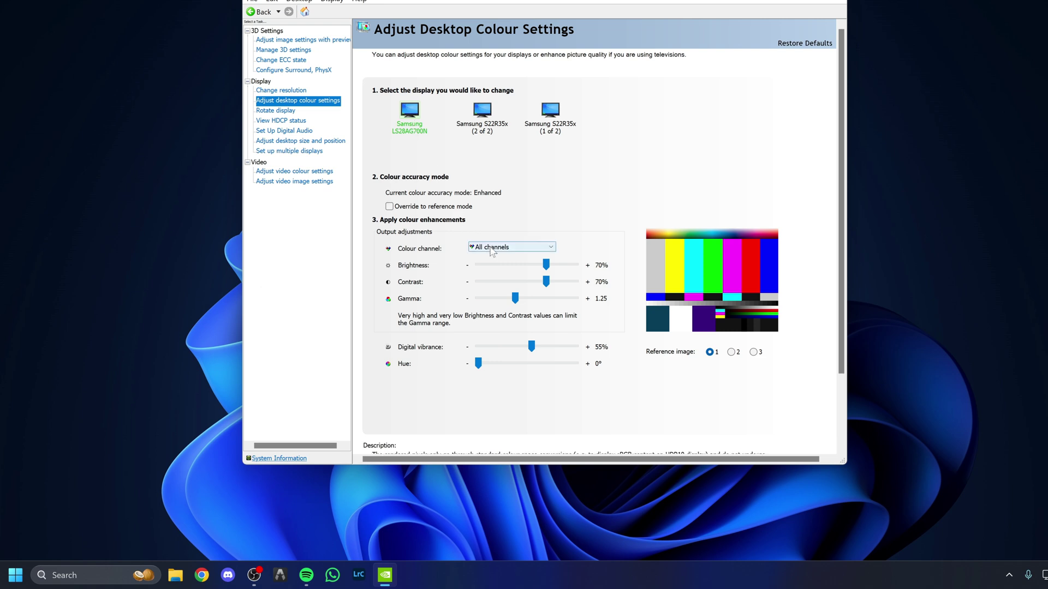
click(495, 257)
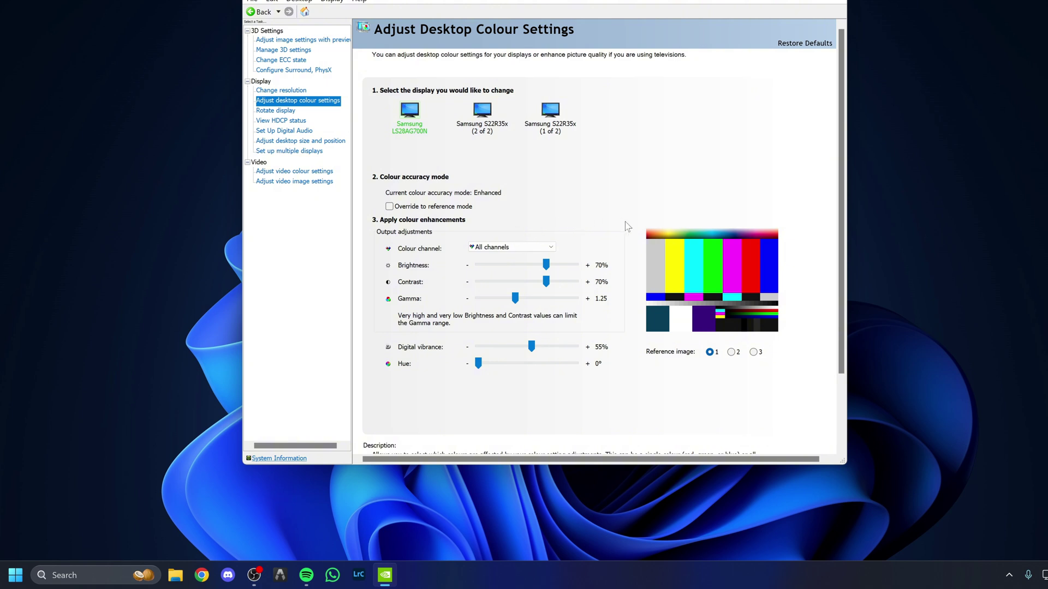
scroll(624, 221, down, 1)
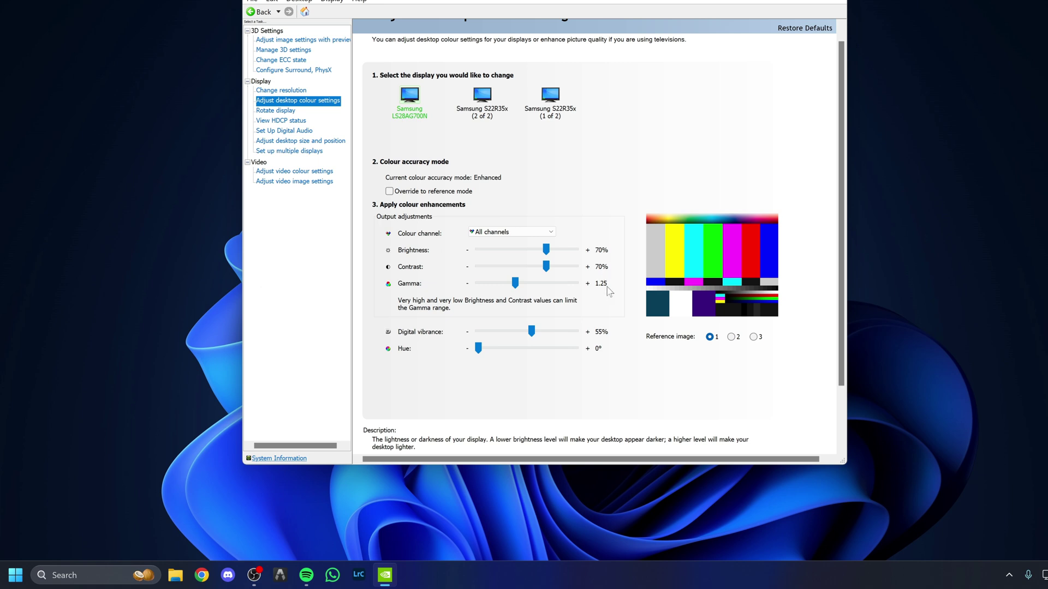
Step: Examine the digital vibrance and hue adjustments and the remaining desktop colour information
scroll(610, 292, down, 1)
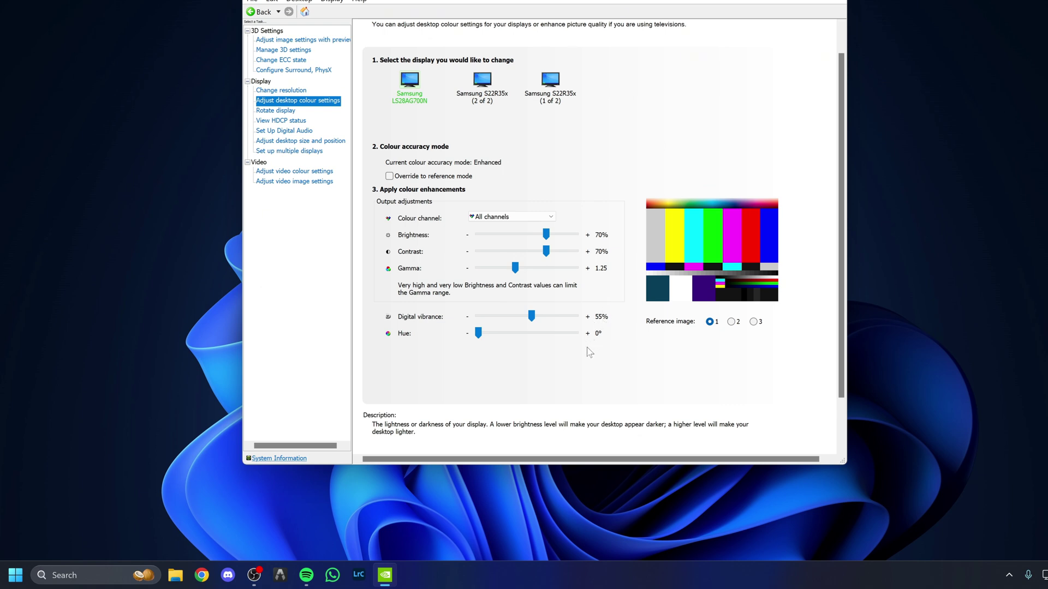
scroll(588, 351, down, 1)
scroll(590, 353, down, 3)
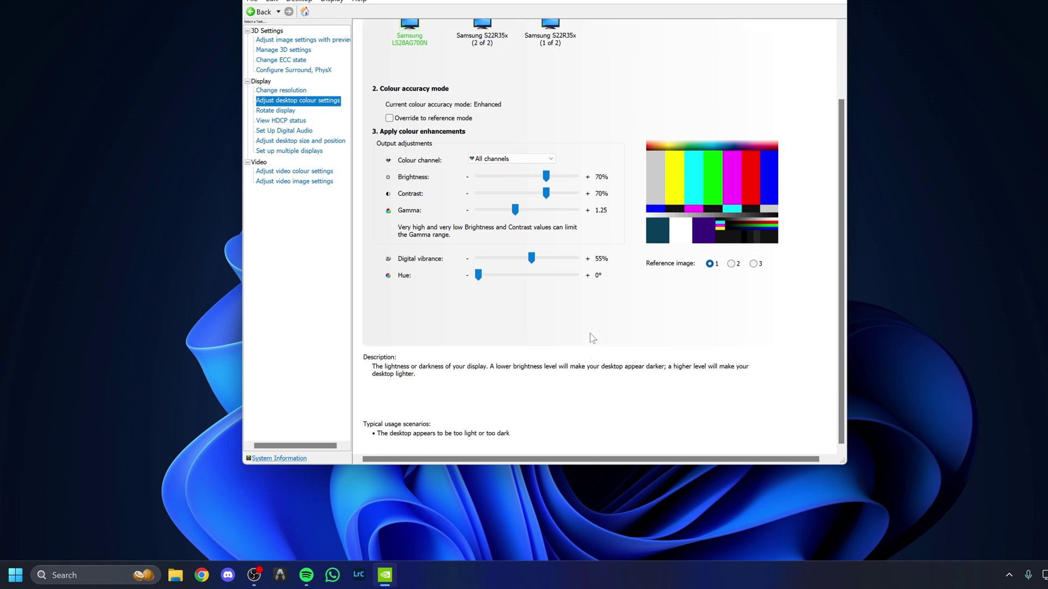
scroll(592, 339, up, 6)
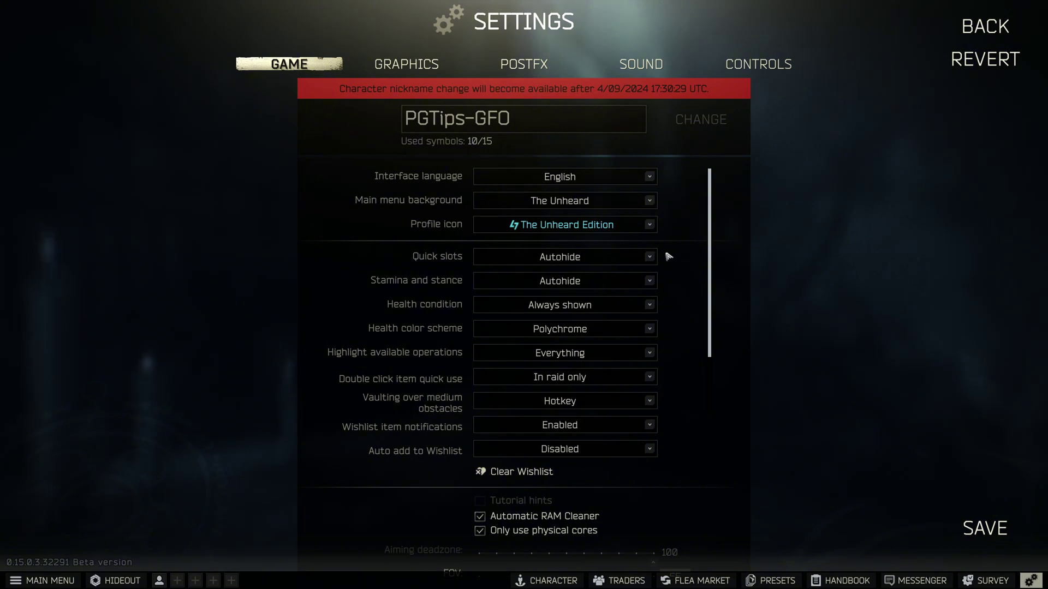
Step: In Escape From Tarkov's game settings, examine the choices for quick slots, stamina and stance, and health condition
scroll(669, 257, down, 1)
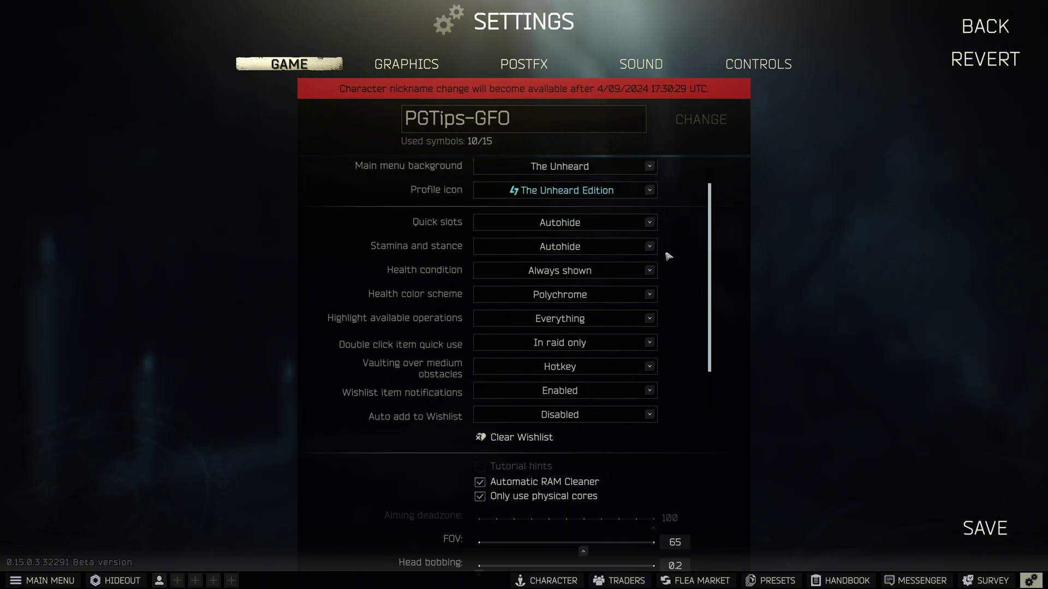
click(642, 225)
click(641, 225)
click(643, 247)
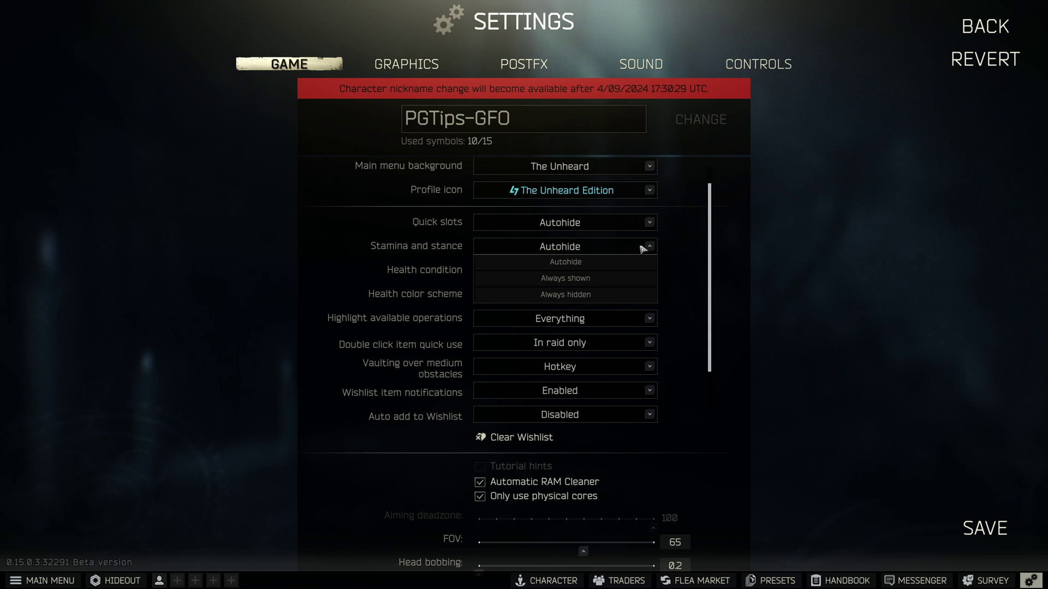
click(643, 247)
click(642, 273)
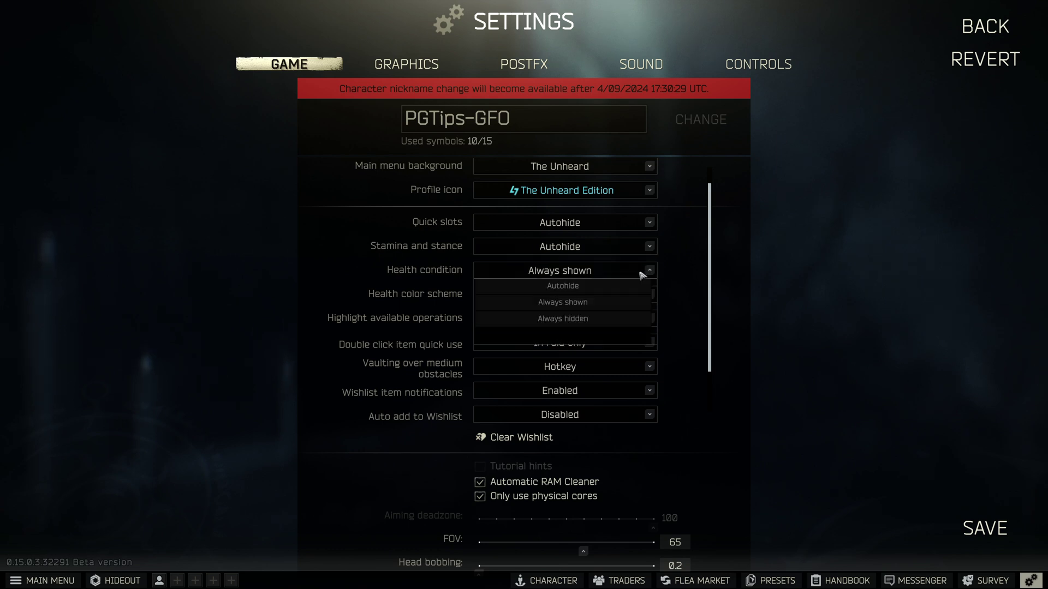
click(643, 272)
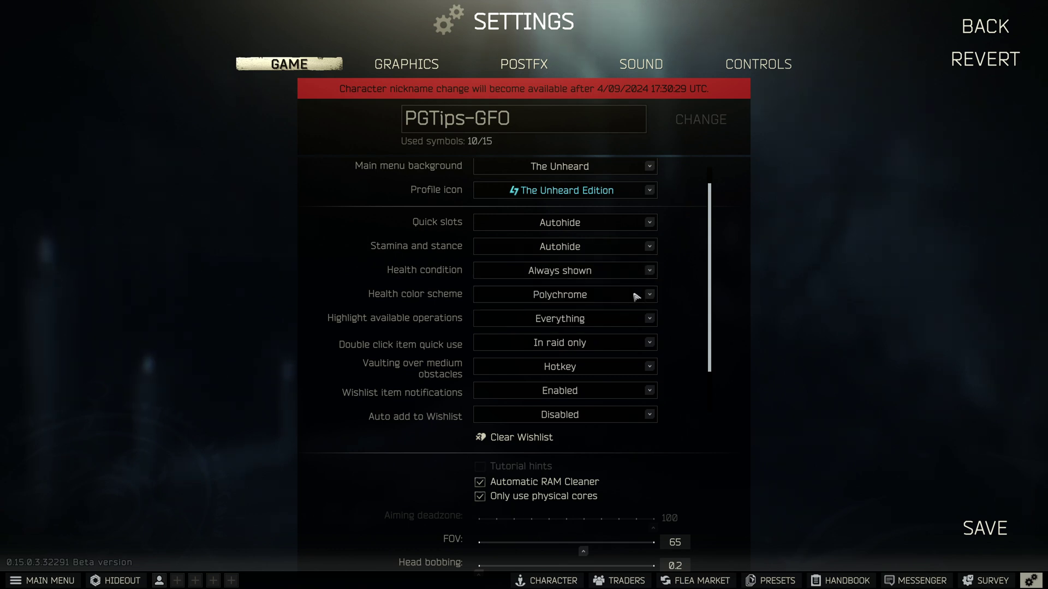
Step: Examine the choices for health color scheme, highlight available operations and double click item quick use
click(637, 297)
click(636, 297)
click(632, 323)
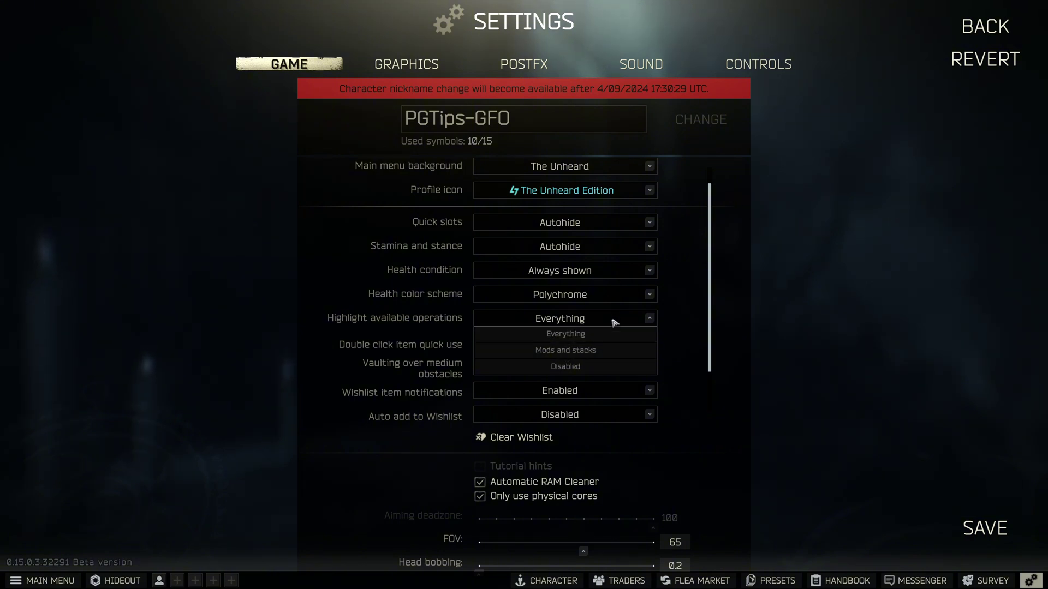
click(614, 323)
click(621, 348)
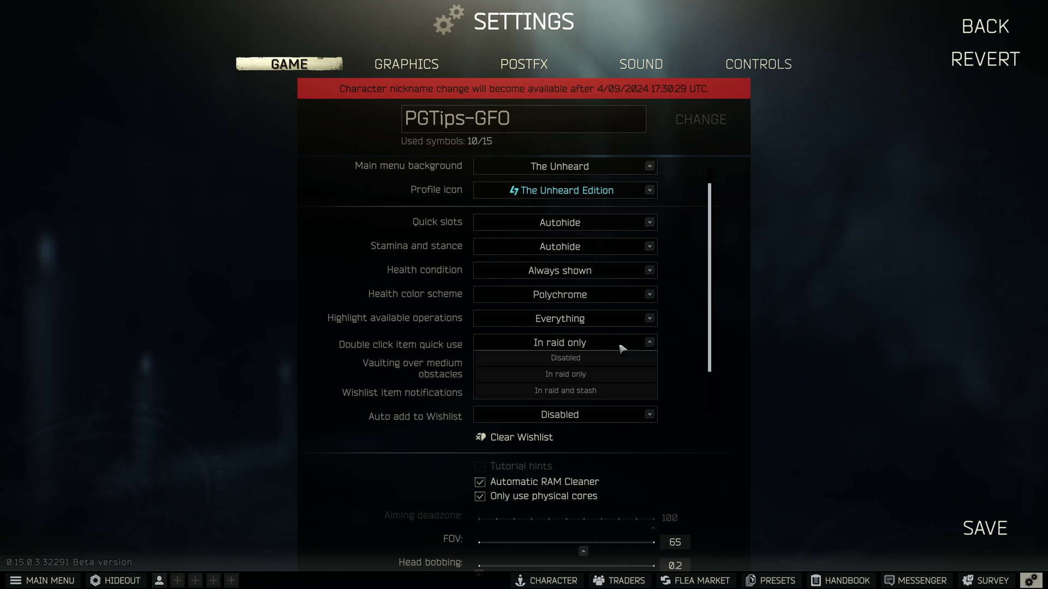
click(621, 349)
Step: Examine the choices for vaulting over medium obstacles, wishlist item notifications and auto add to wishlist
scroll(622, 347, down, 1)
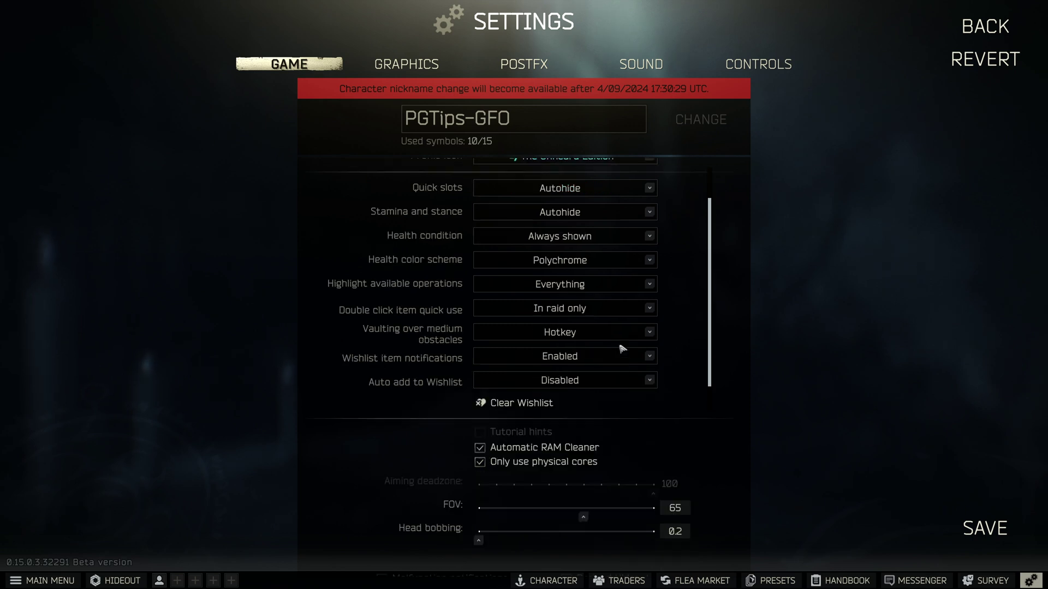
click(622, 339)
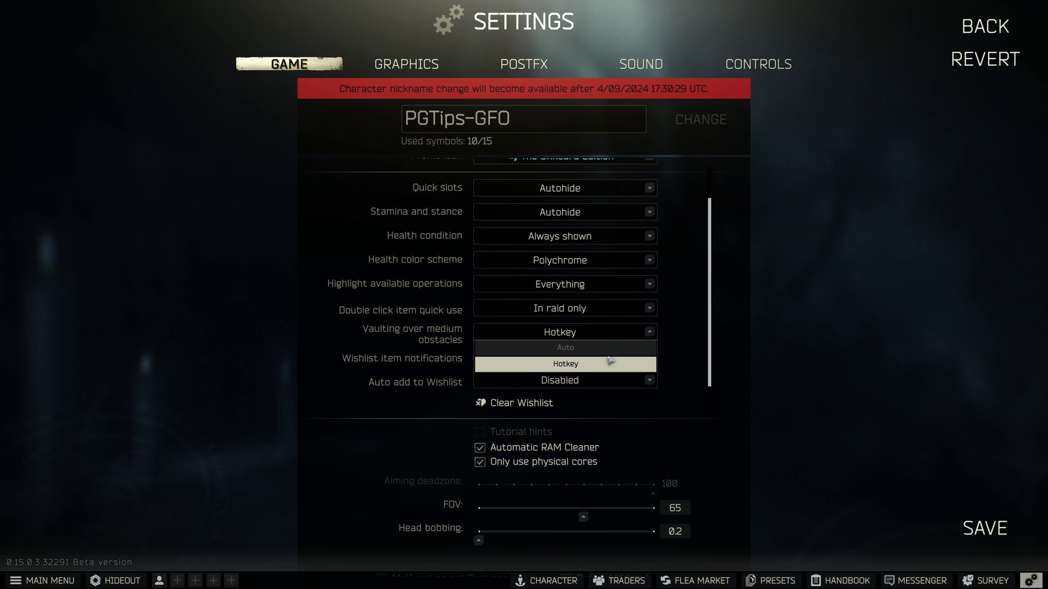
click(651, 332)
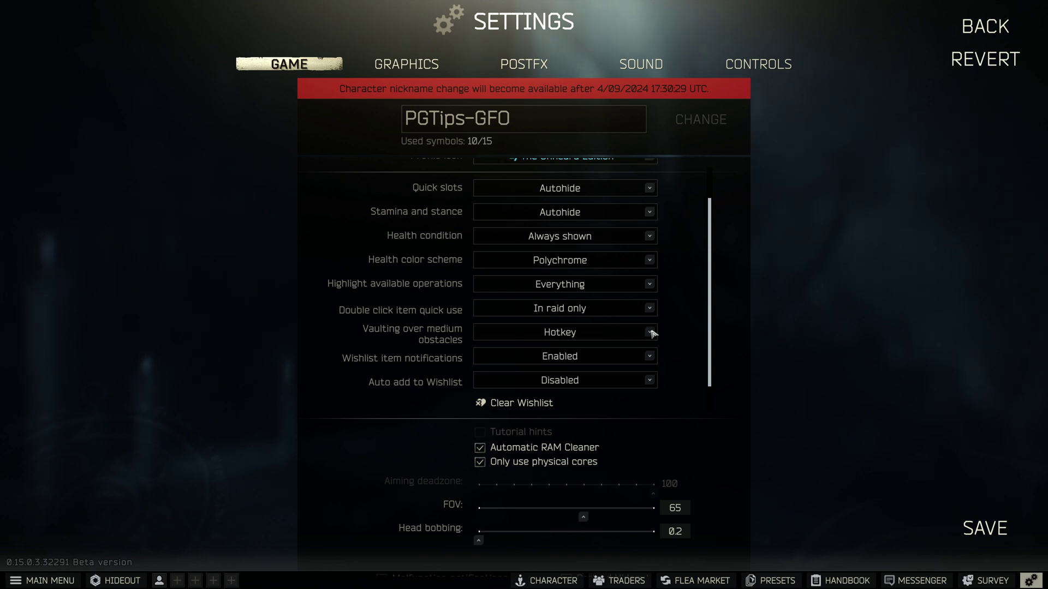
scroll(653, 335, down, 1)
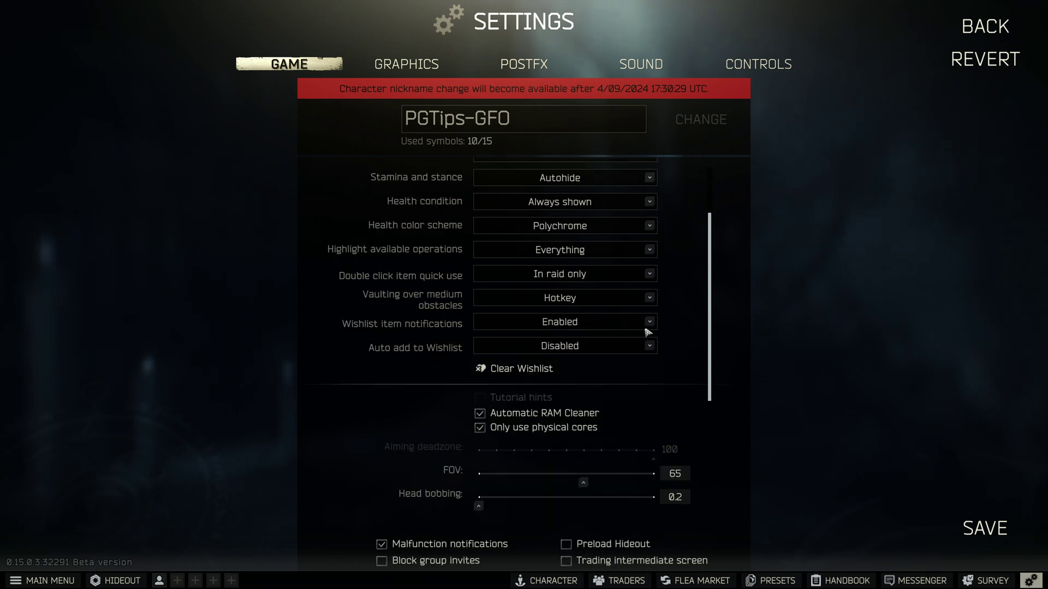
click(649, 328)
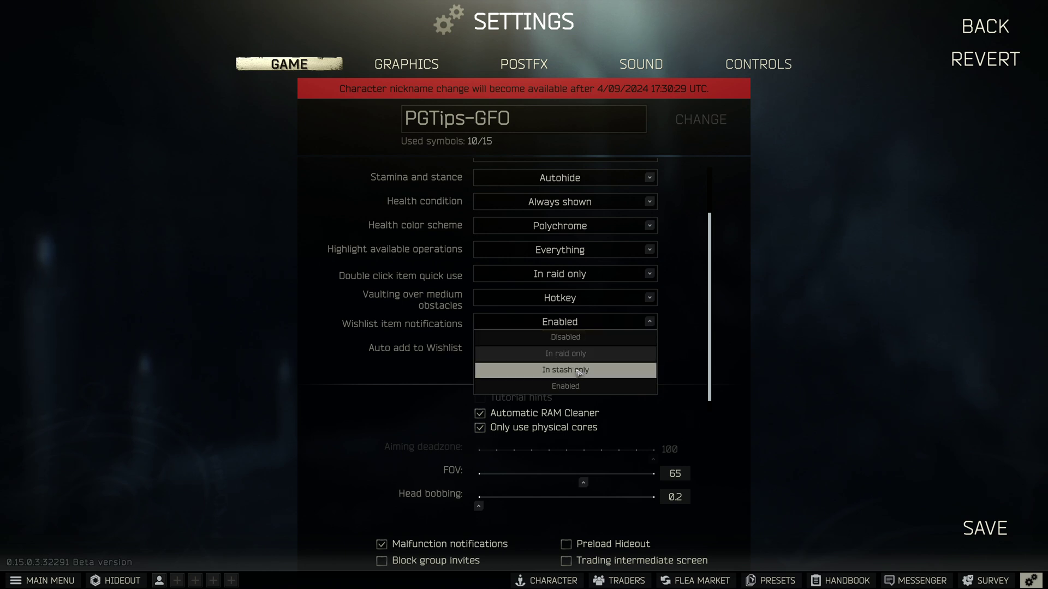
click(654, 323)
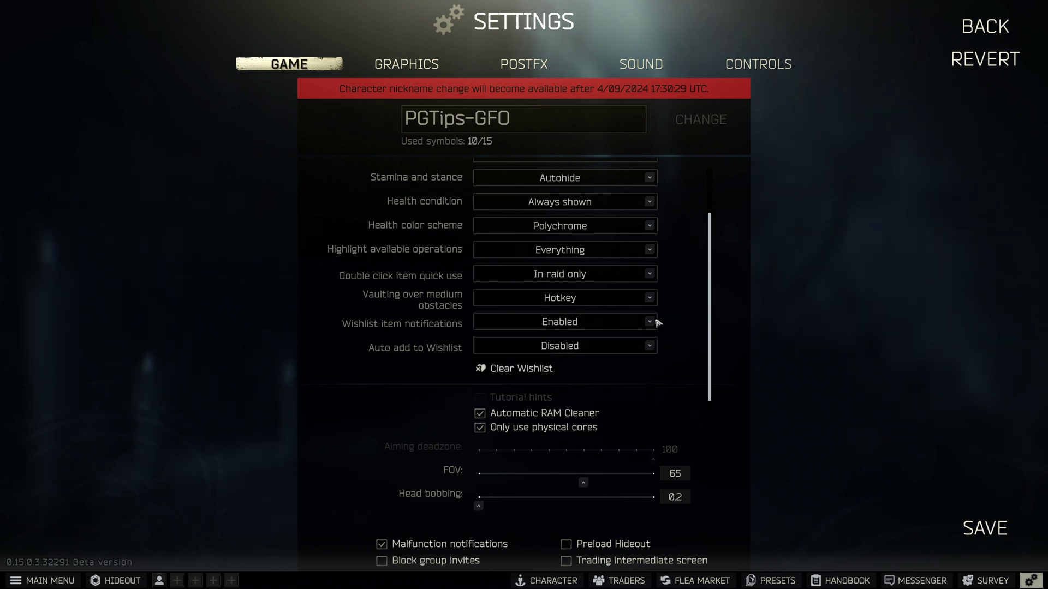
scroll(657, 323, down, 1)
click(650, 324)
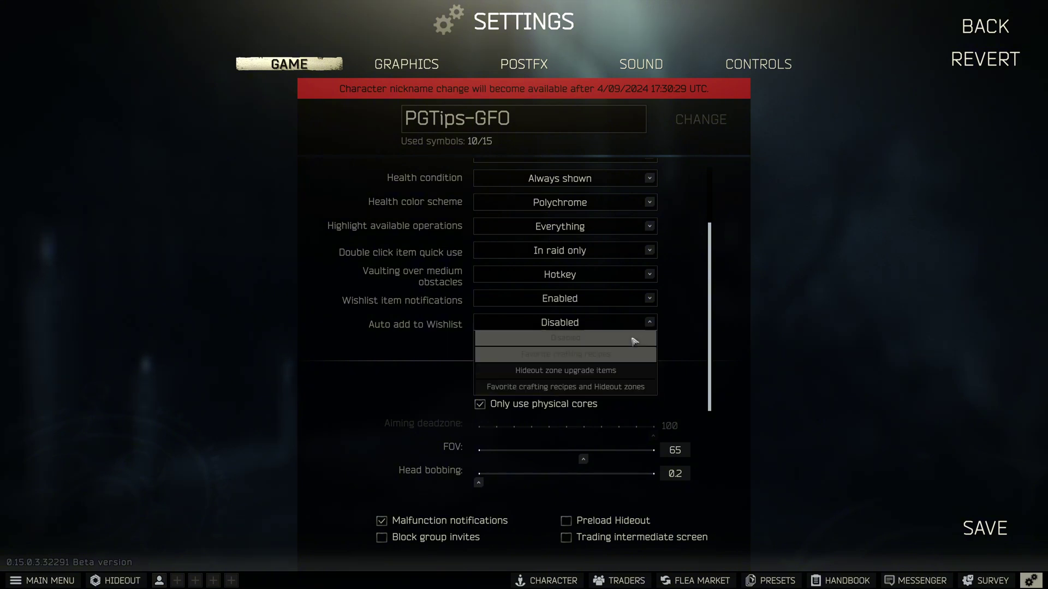
click(651, 324)
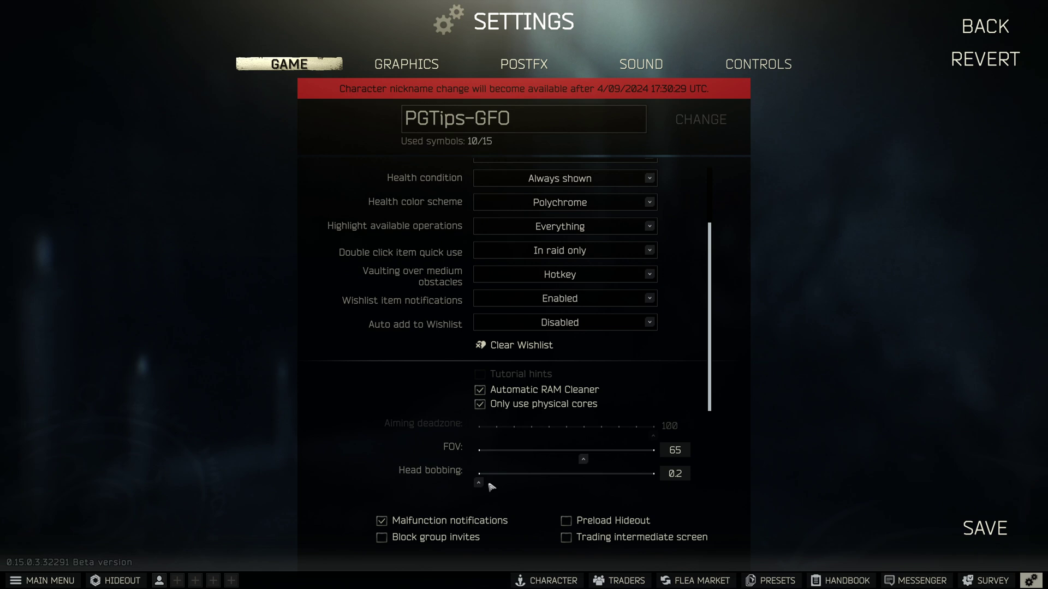
Step: Set head bobbing to its minimum of 0.2 and save the game settings
drag(478, 483, 352, 494)
click(984, 528)
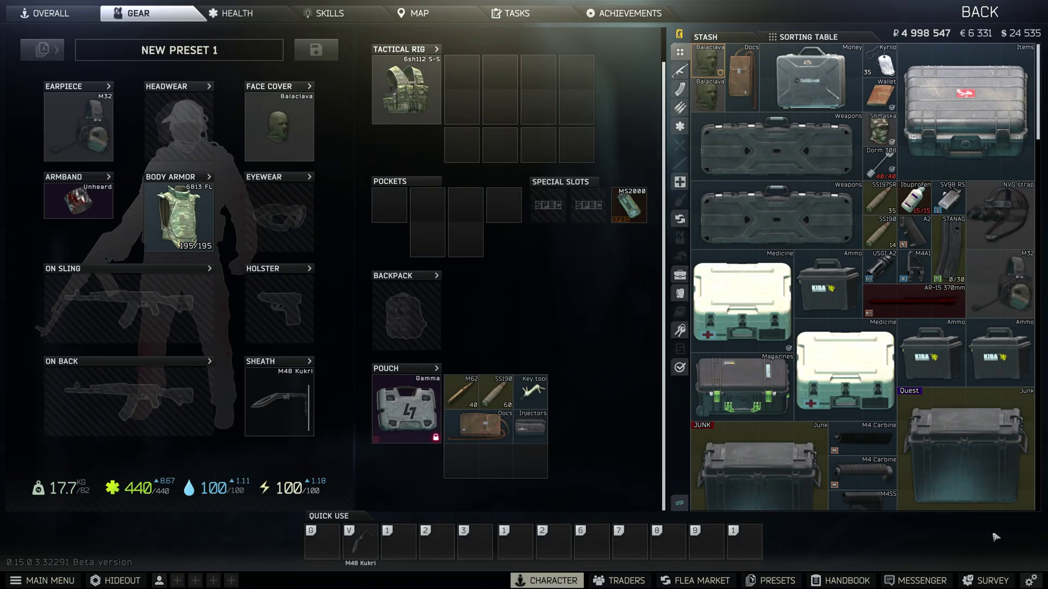
Step: Reopen the settings at the graphics options and examine the choices for screen resolution, screen mode and aspect ratio
click(1030, 579)
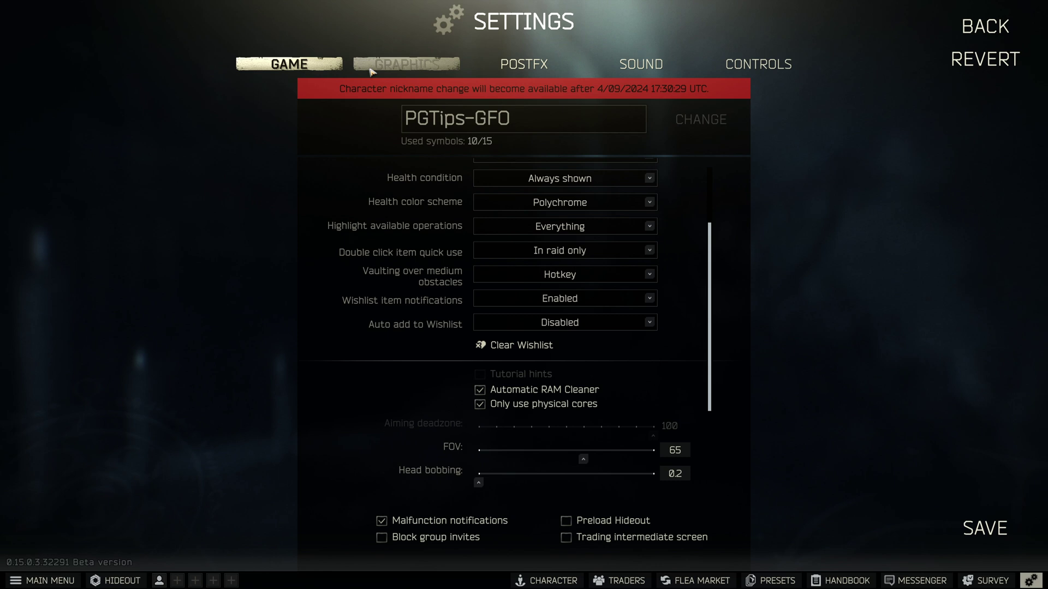
click(413, 70)
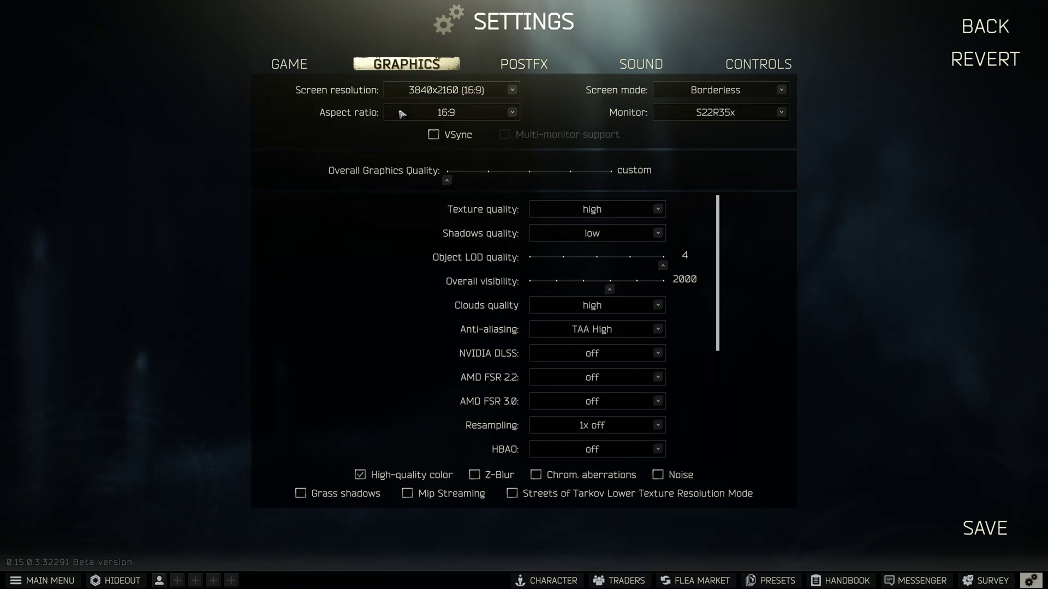
click(412, 94)
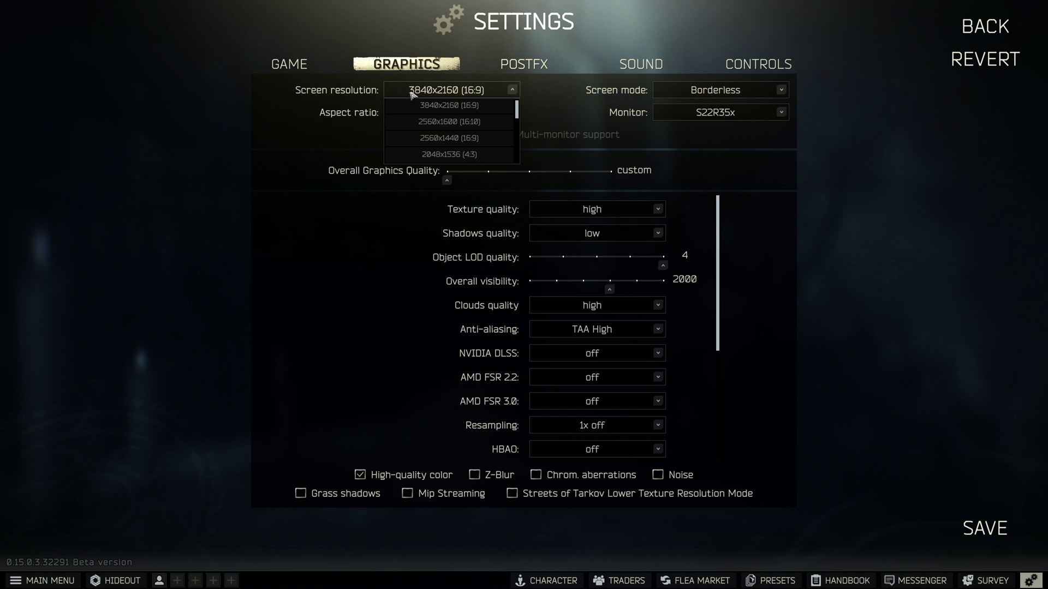
click(412, 94)
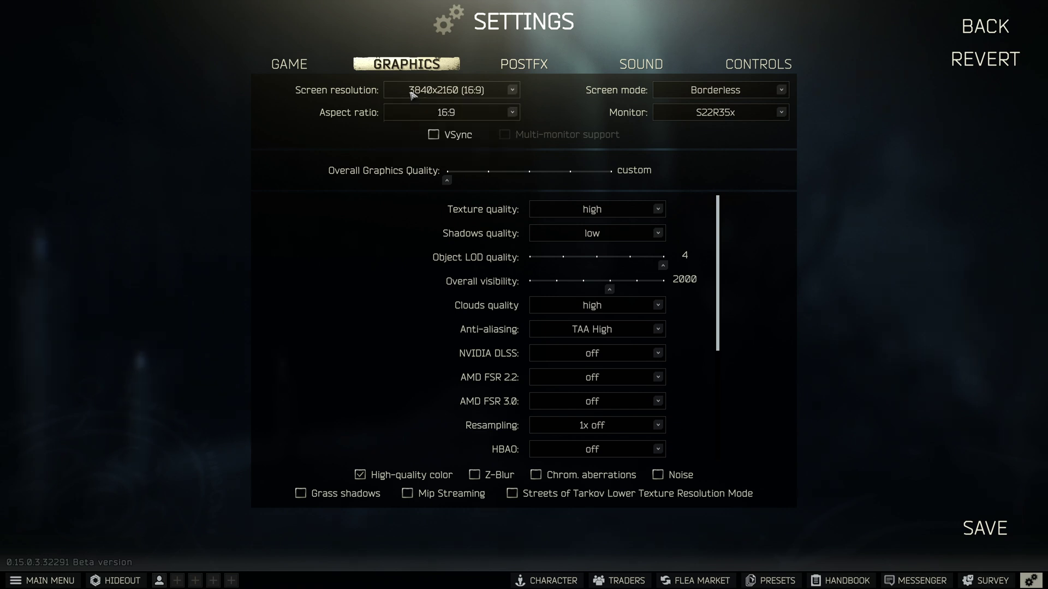
click(708, 93)
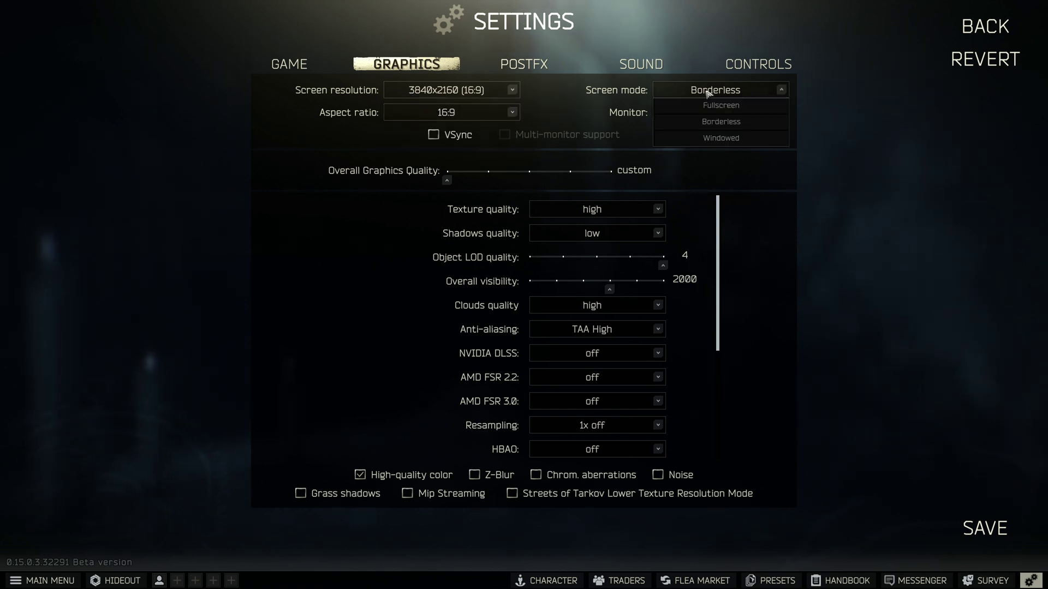
click(708, 93)
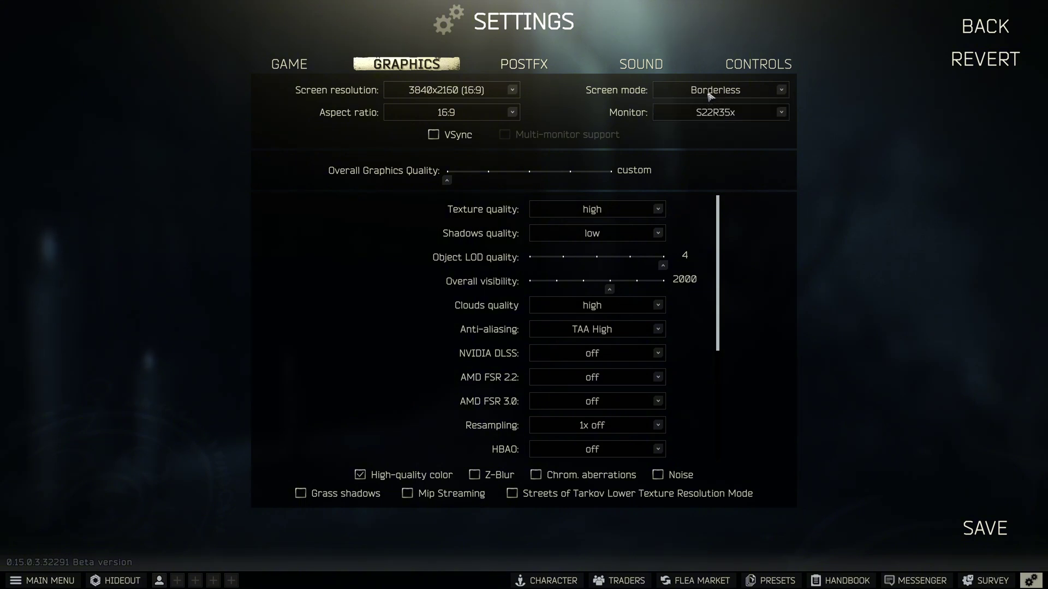
click(476, 113)
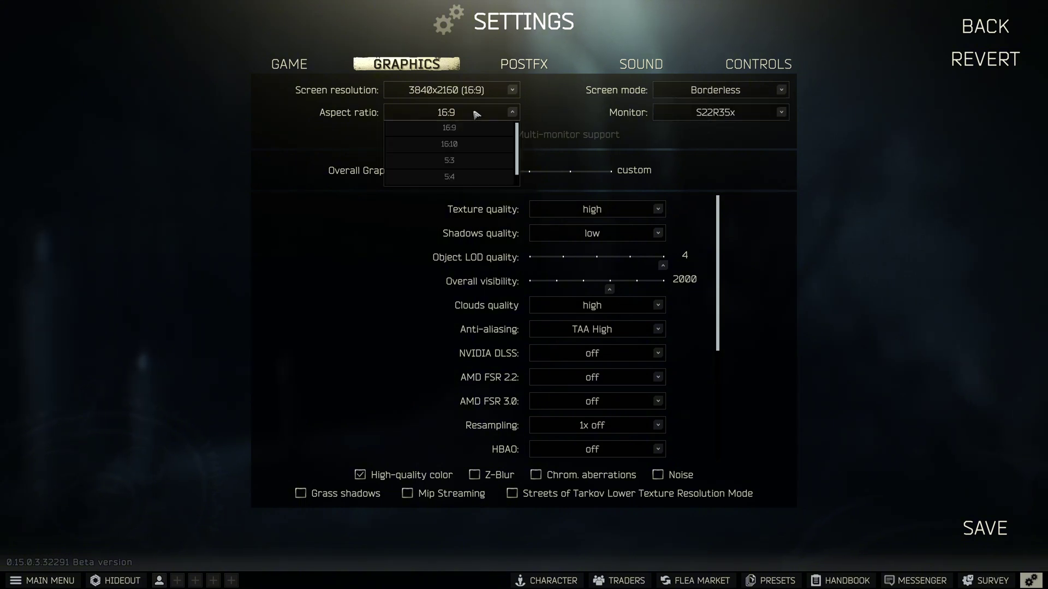
click(484, 112)
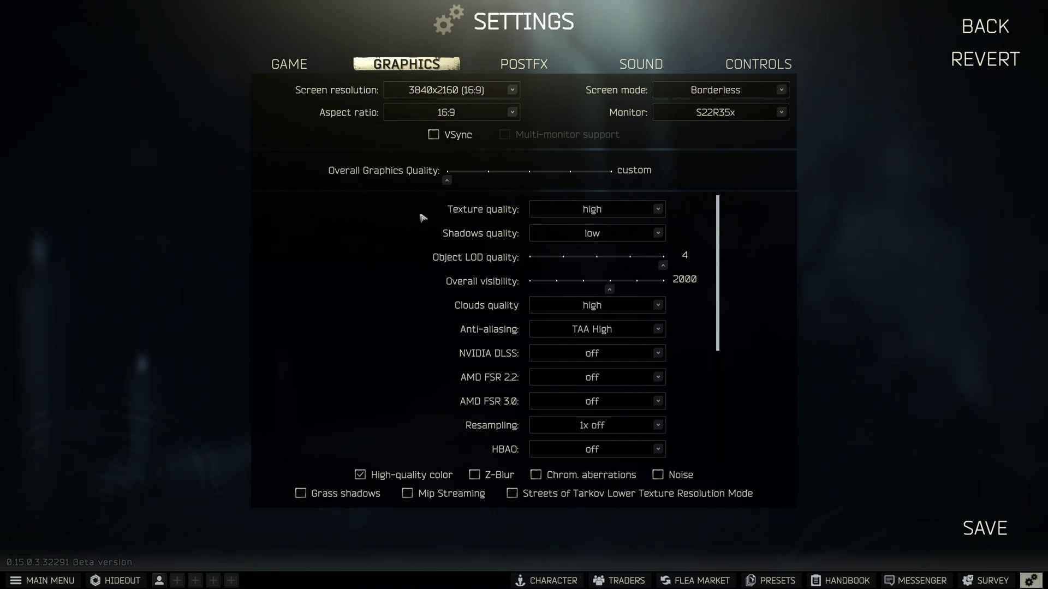
Step: Examine the available levels for texture quality and shadows quality, keeping textures at high and shadows at low
click(646, 210)
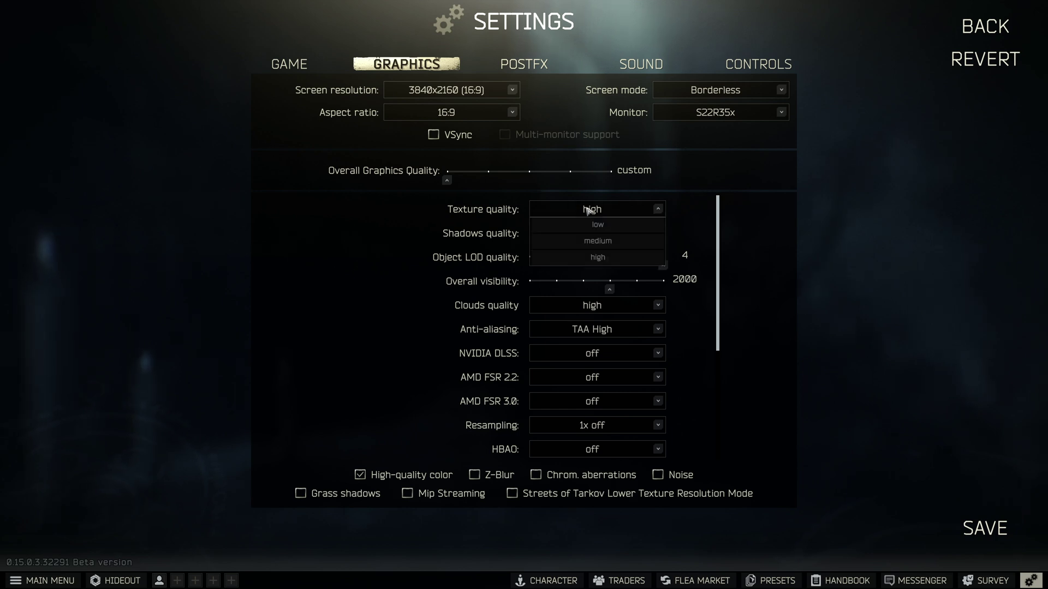
click(658, 209)
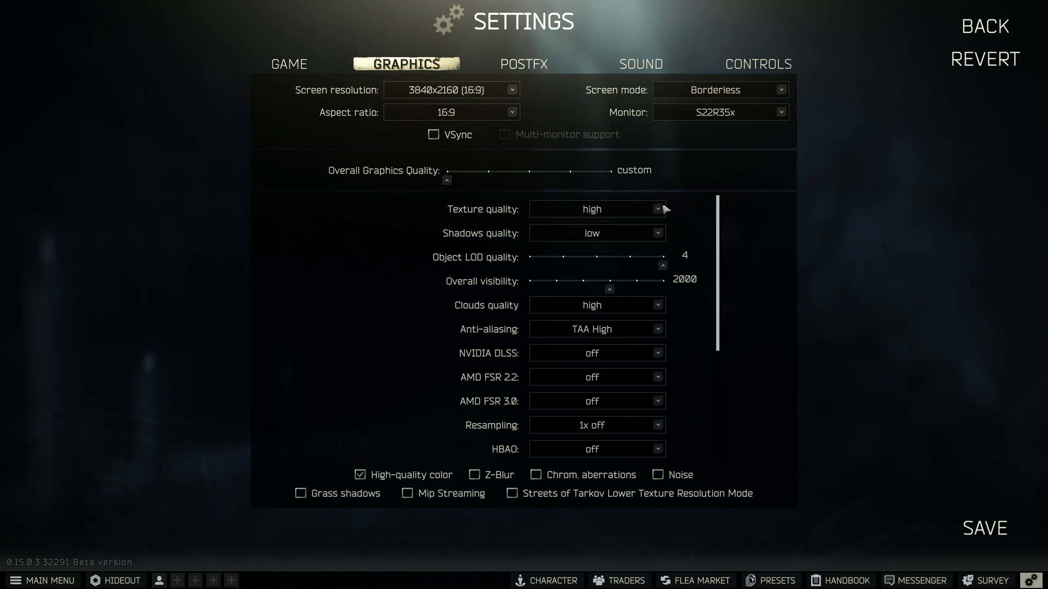
click(659, 234)
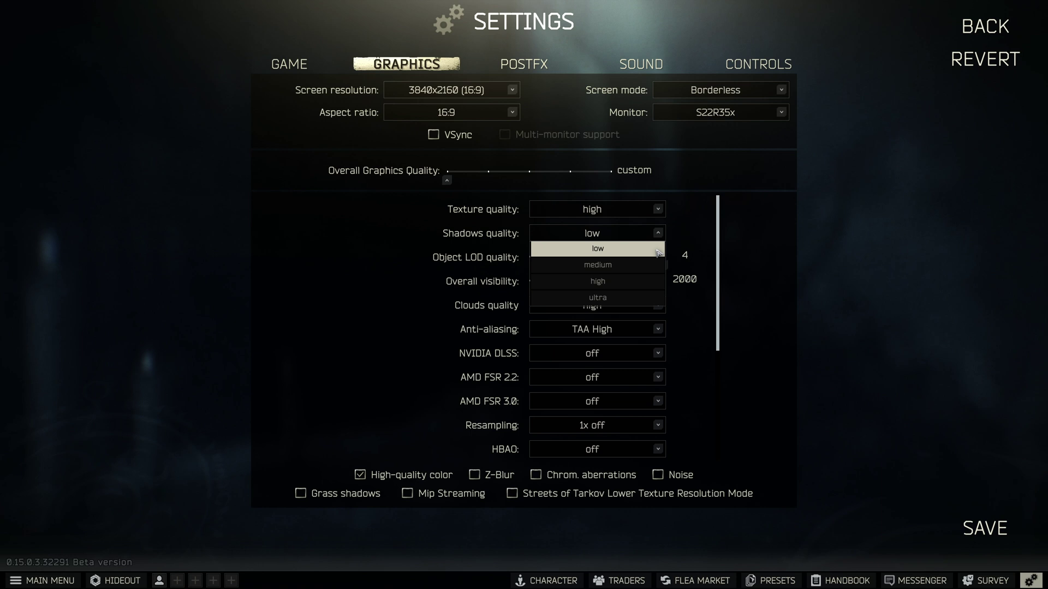
click(680, 238)
Step: Set the object LOD quality to 4 and the overall visibility to 1500
scroll(698, 235, down, 1)
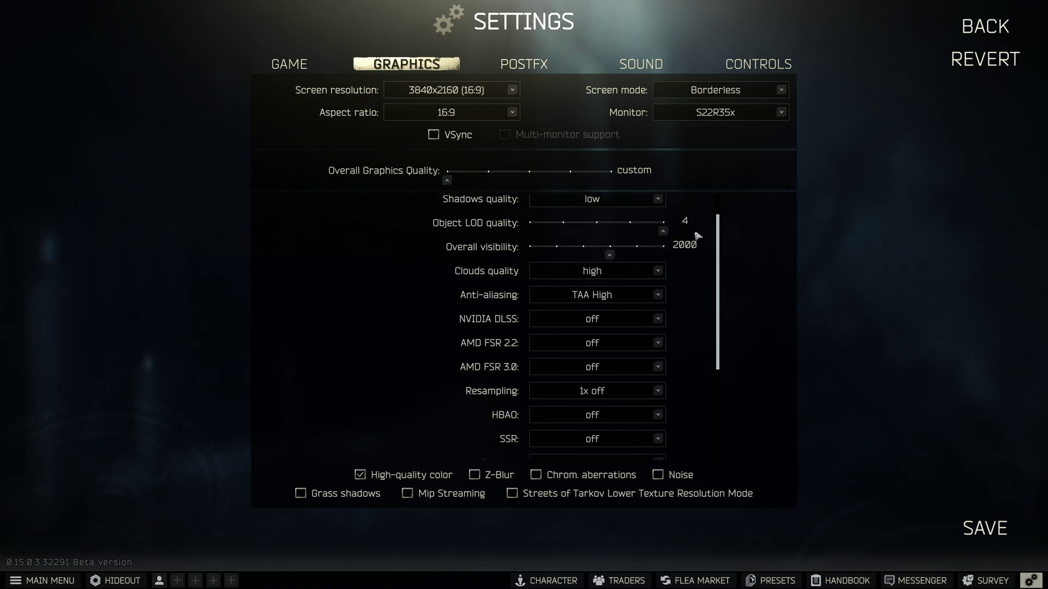
click(636, 231)
drag(636, 232, 566, 257)
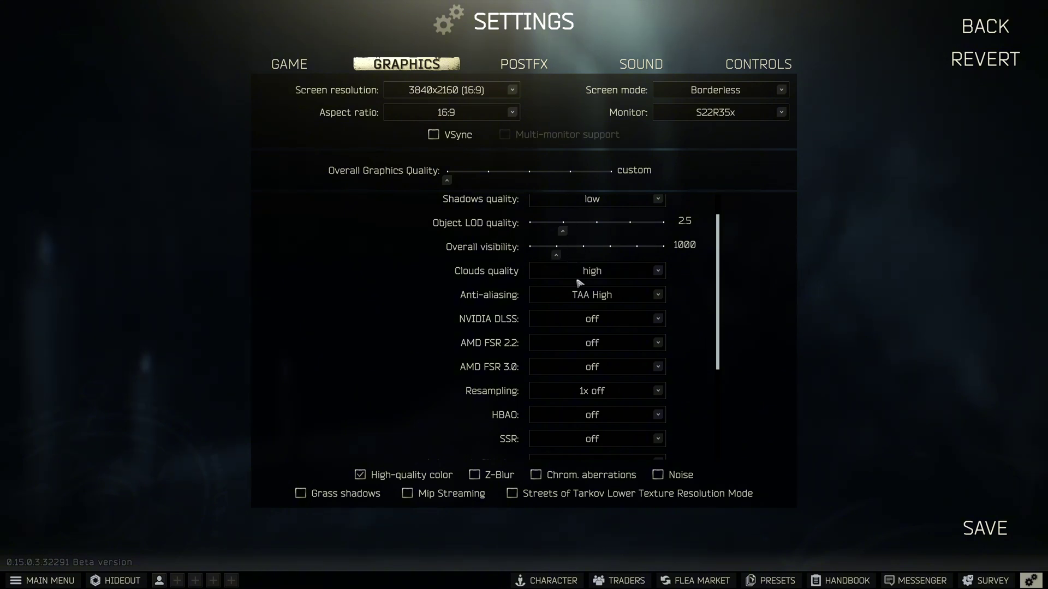
drag(561, 233, 662, 229)
click(584, 253)
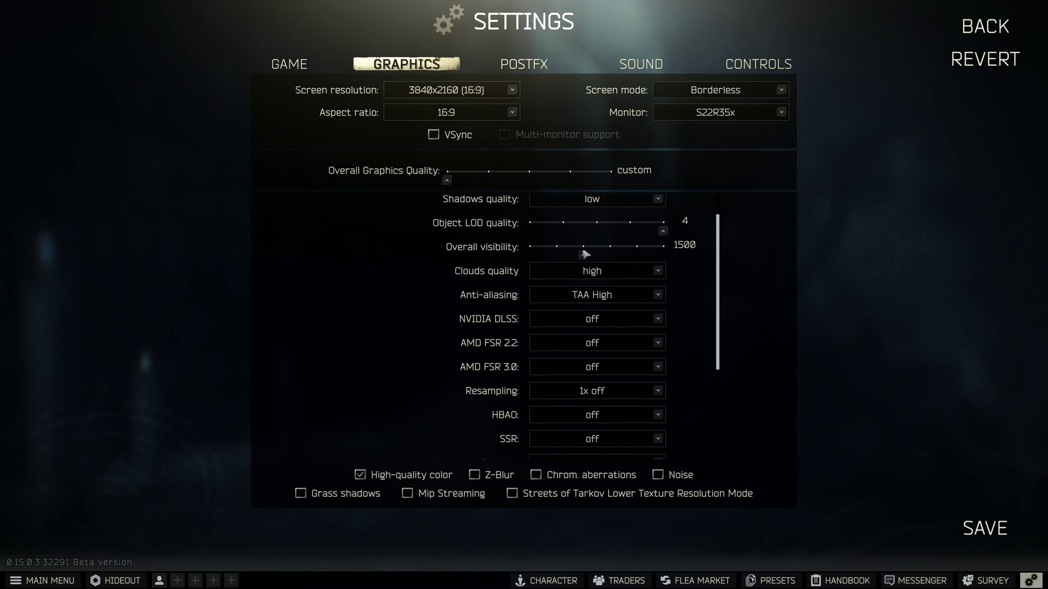
Step: Examine the available clouds quality levels, keeping the setting at high
scroll(685, 278, down, 1)
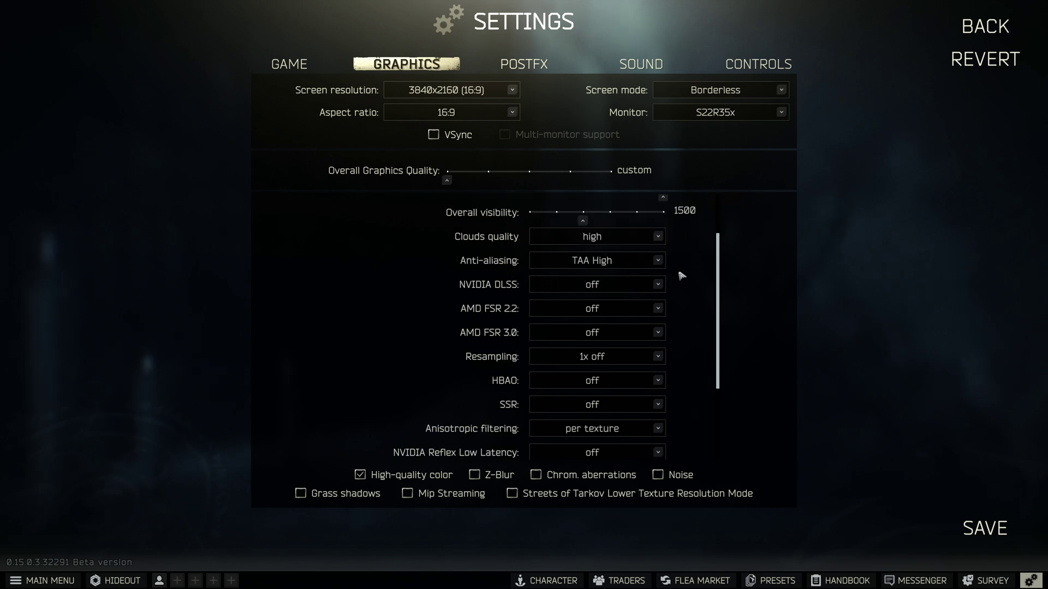
click(642, 236)
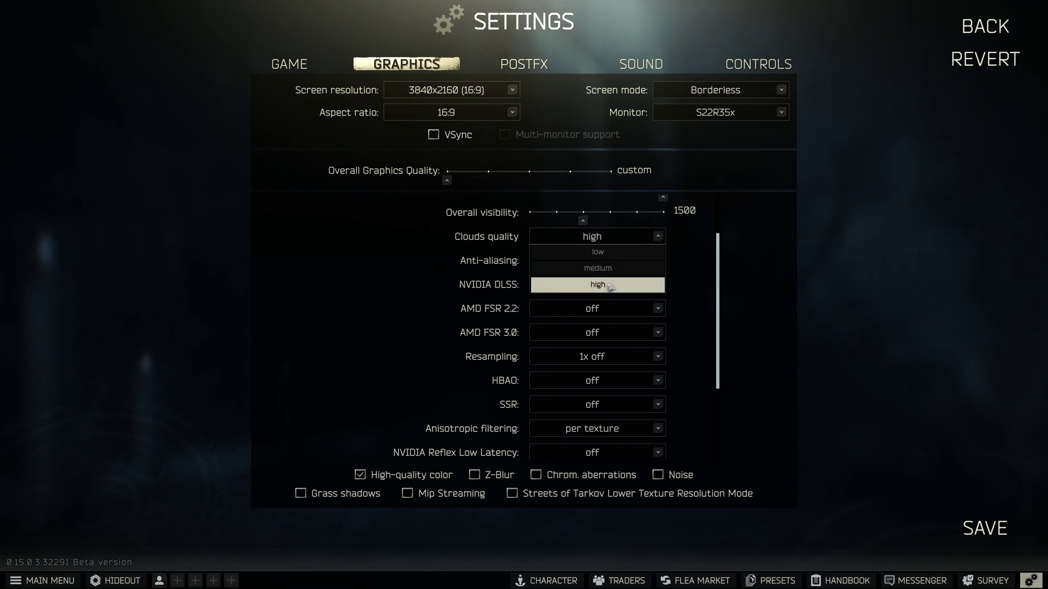
click(665, 237)
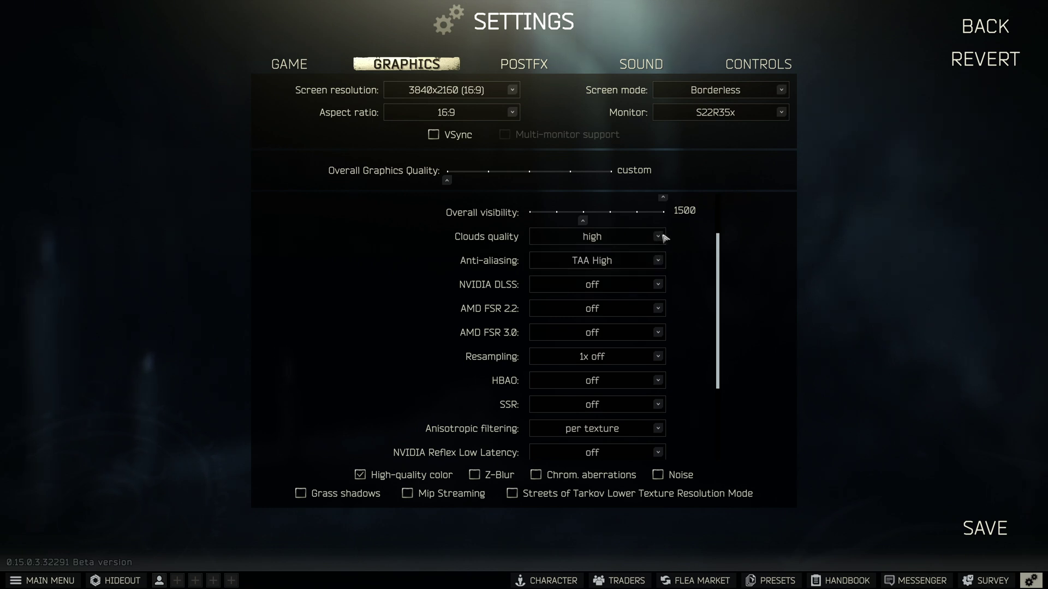
Step: Examine the available anti-aliasing and NVIDIA DLSS modes, keeping anti-aliasing at TAA High and DLSS off
click(660, 261)
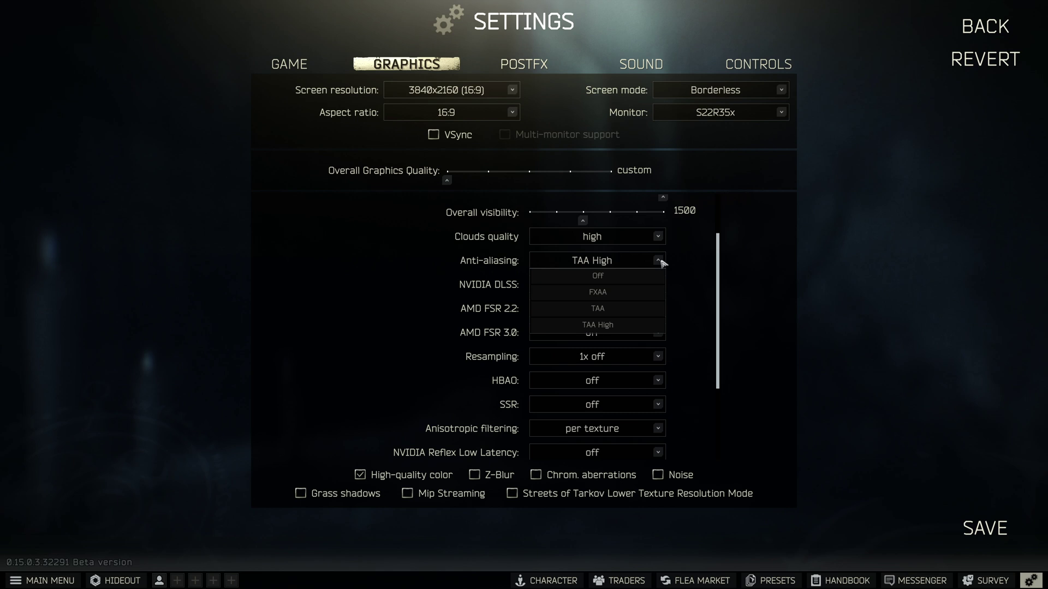
click(661, 262)
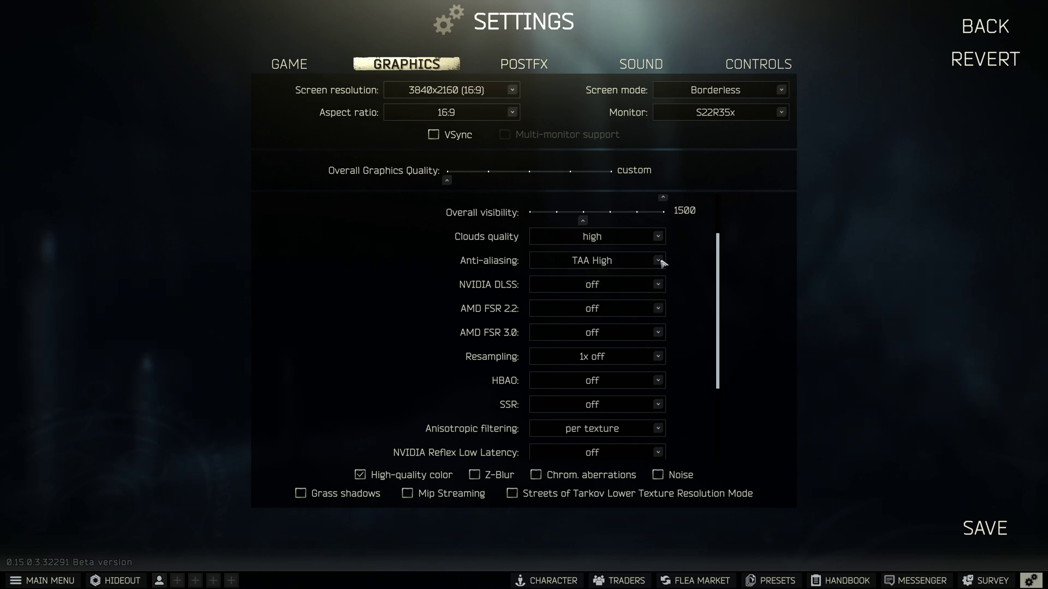
click(660, 285)
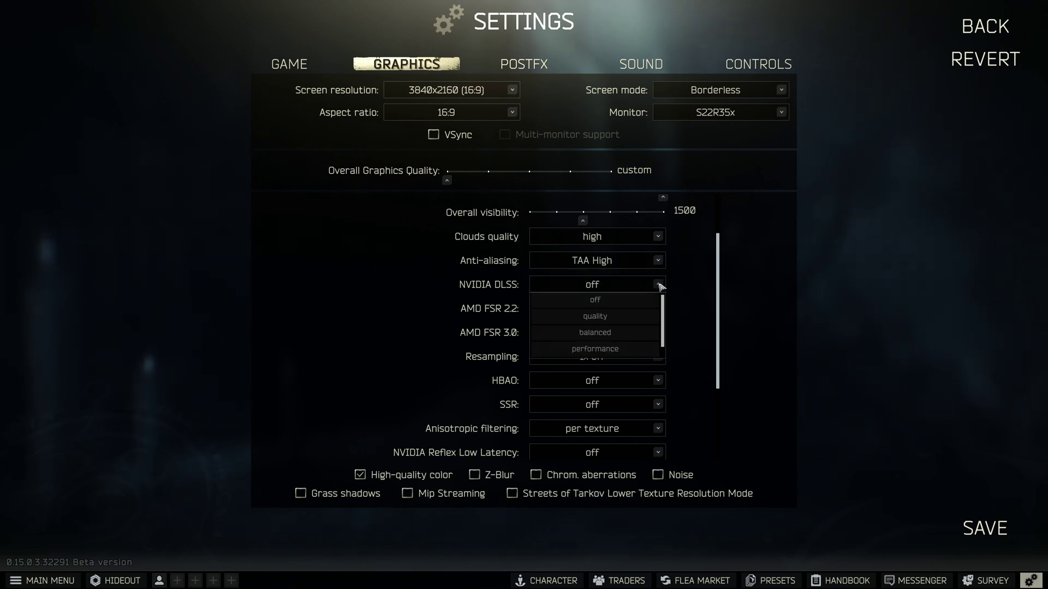
click(661, 286)
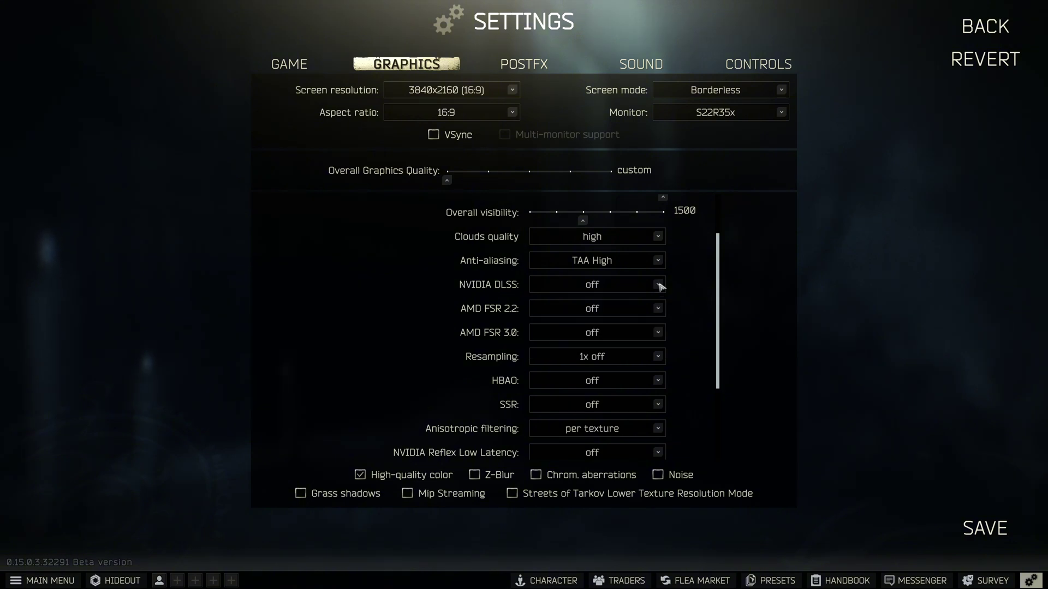
Step: Examine the available modes for AMD FSR 2.2 and AMD FSR 3.0, keeping both off
scroll(660, 286, down, 1)
click(659, 275)
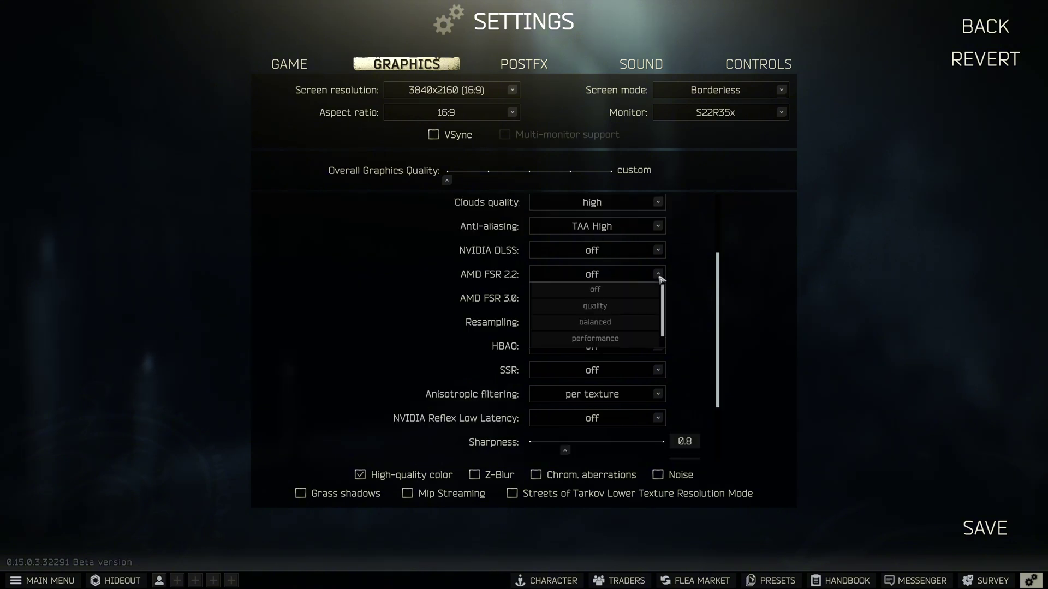
click(660, 276)
click(665, 299)
click(666, 299)
Step: Examine the choices for resampling and HBAO, keeping resampling at 1x off and HBAO off
scroll(665, 299, down, 2)
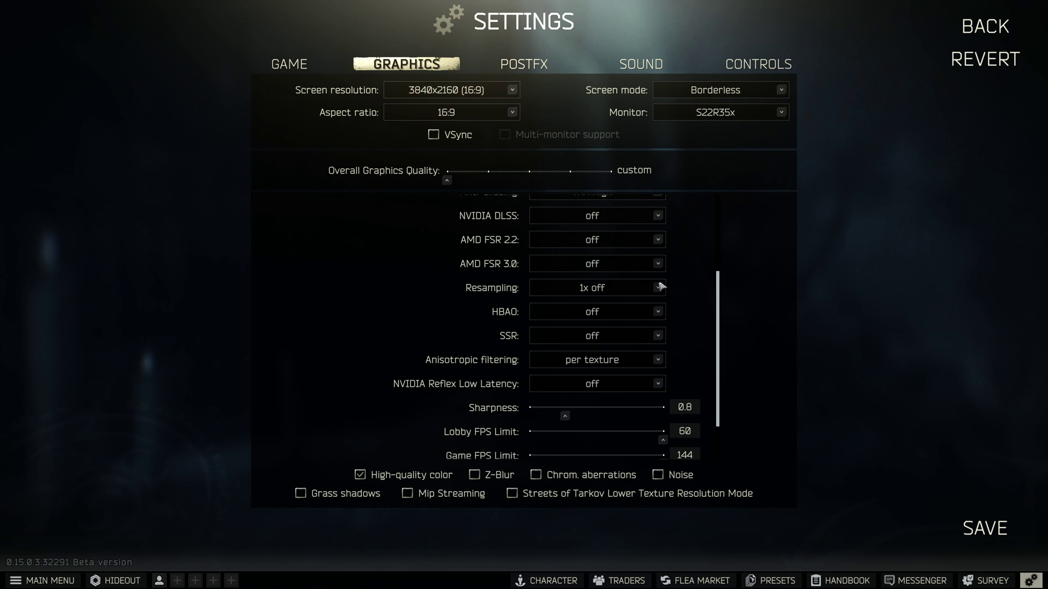
click(659, 284)
click(662, 285)
scroll(662, 285, down, 1)
click(661, 284)
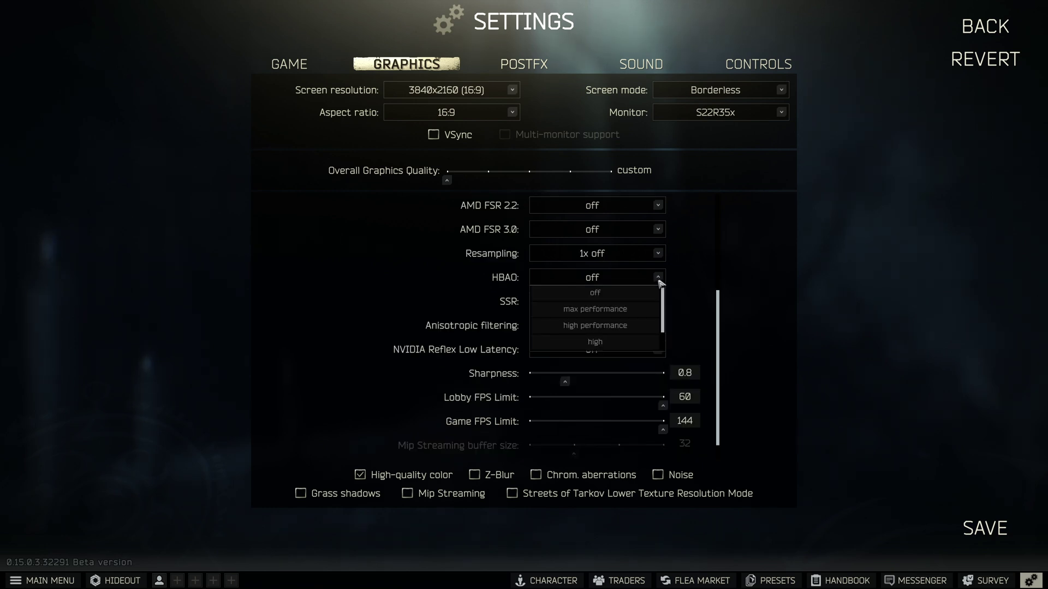
click(660, 278)
Step: Examine the available SSR quality levels up to ultra, keeping SSR off
scroll(661, 280, down, 1)
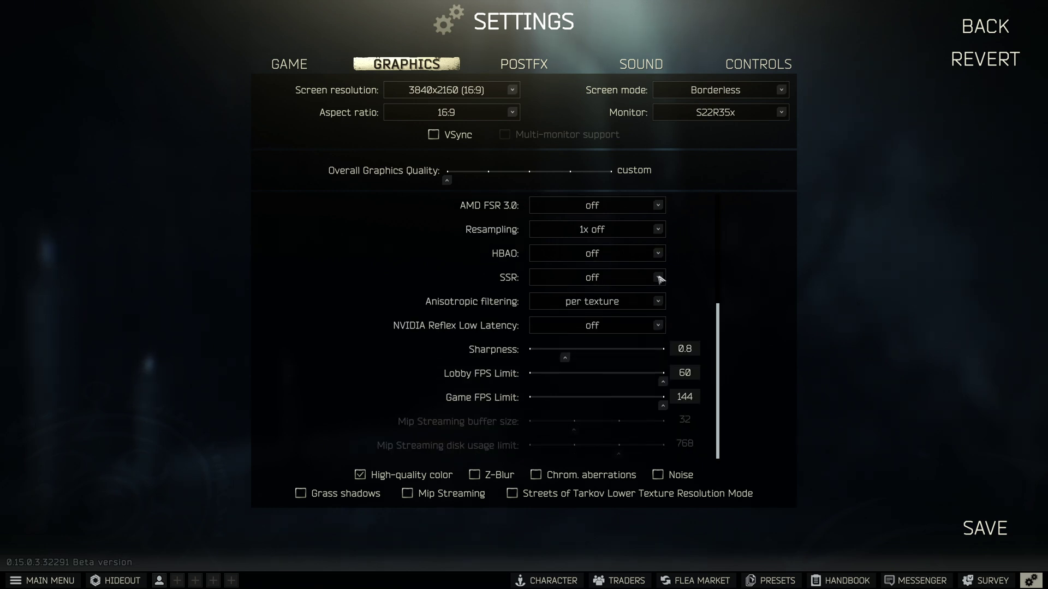
click(661, 279)
scroll(626, 343, down, 1)
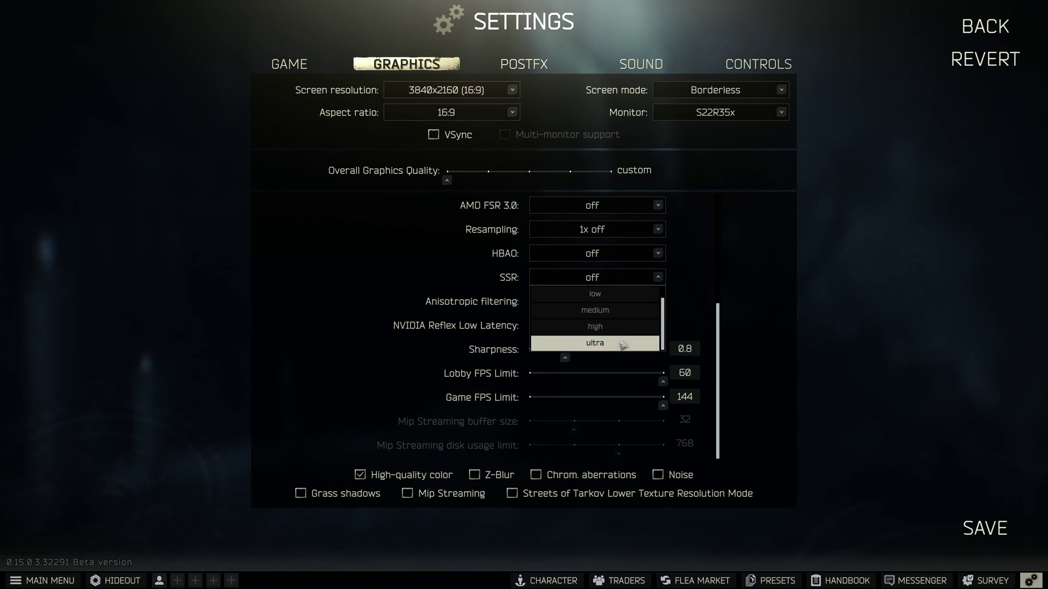
click(659, 277)
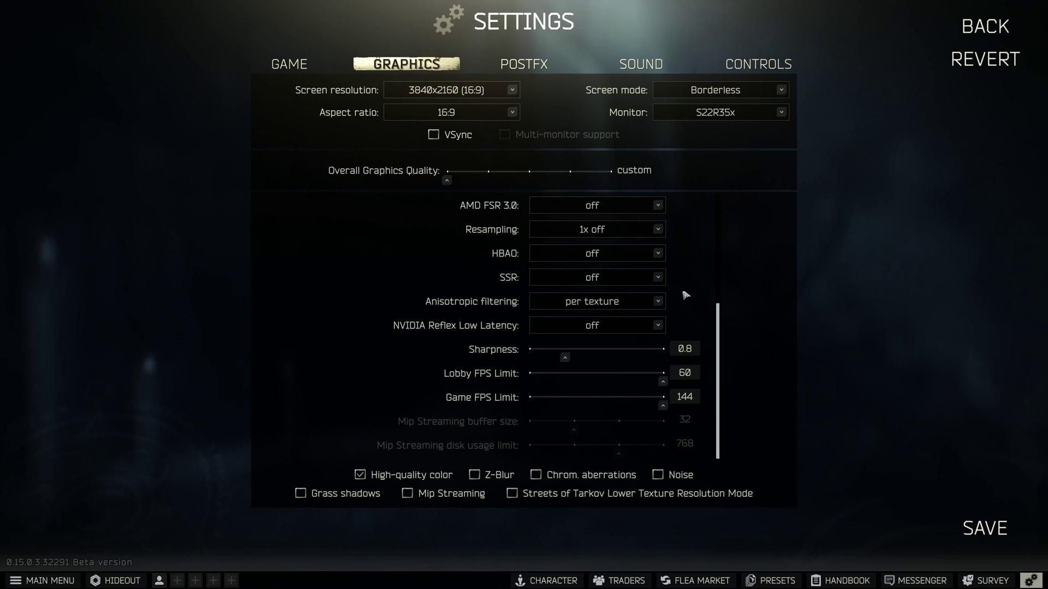
Step: Check anisotropic filtering and NVIDIA Reflex Low Latency, keeping them at per texture and off, and save the graphics settings
click(659, 302)
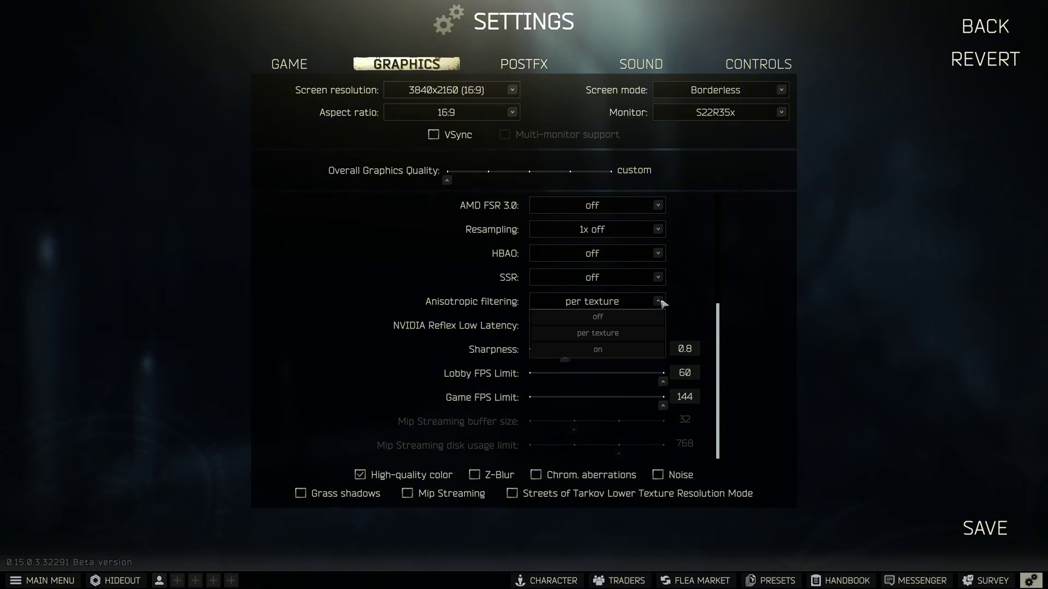
click(660, 302)
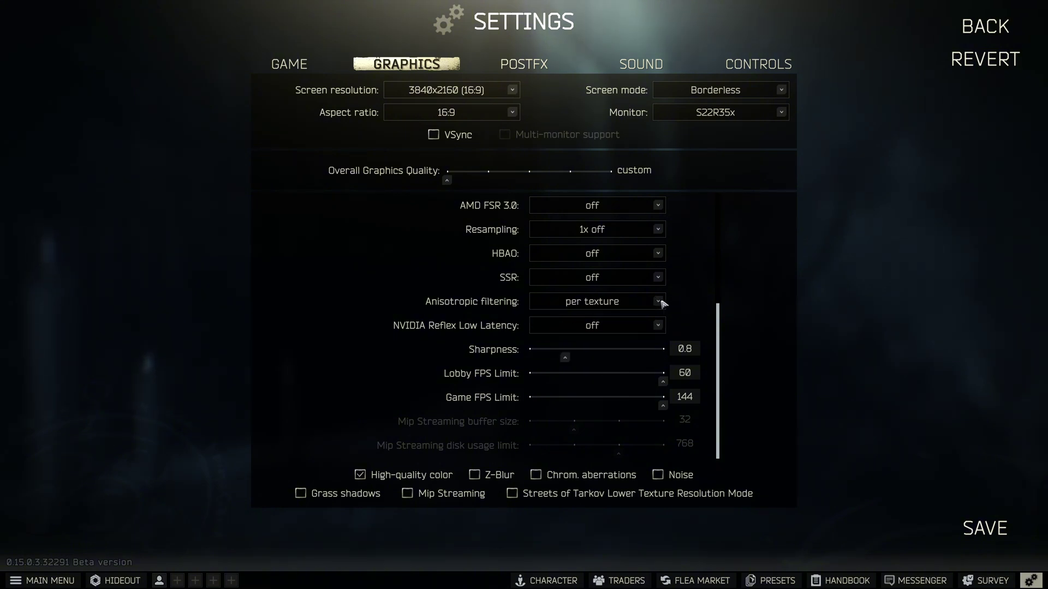
click(660, 327)
click(661, 327)
click(685, 355)
click(971, 528)
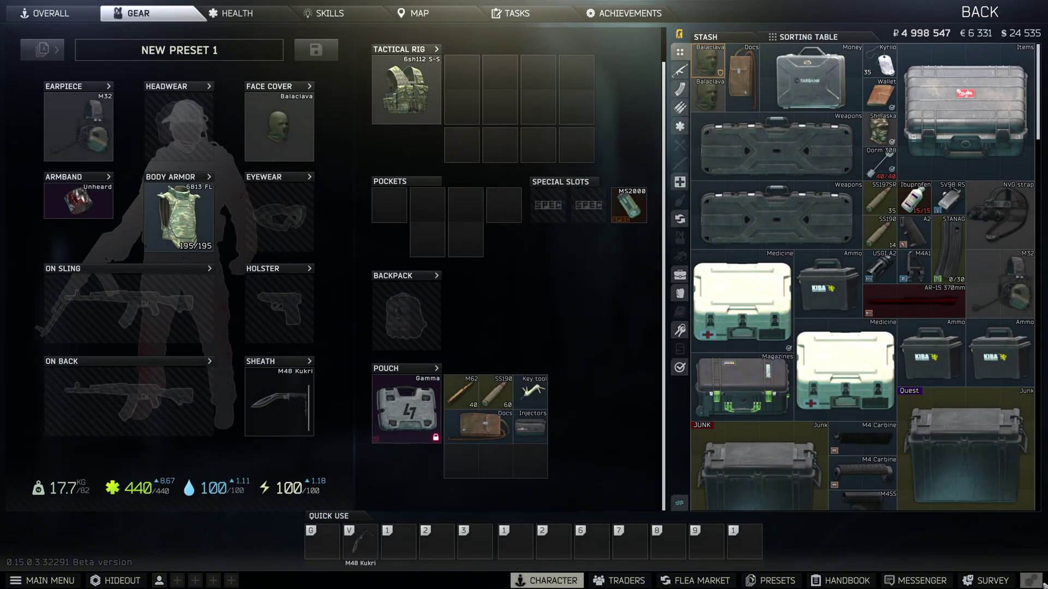
Step: Reopen the settings at the PostFX options and set the brightness to 0
click(1040, 583)
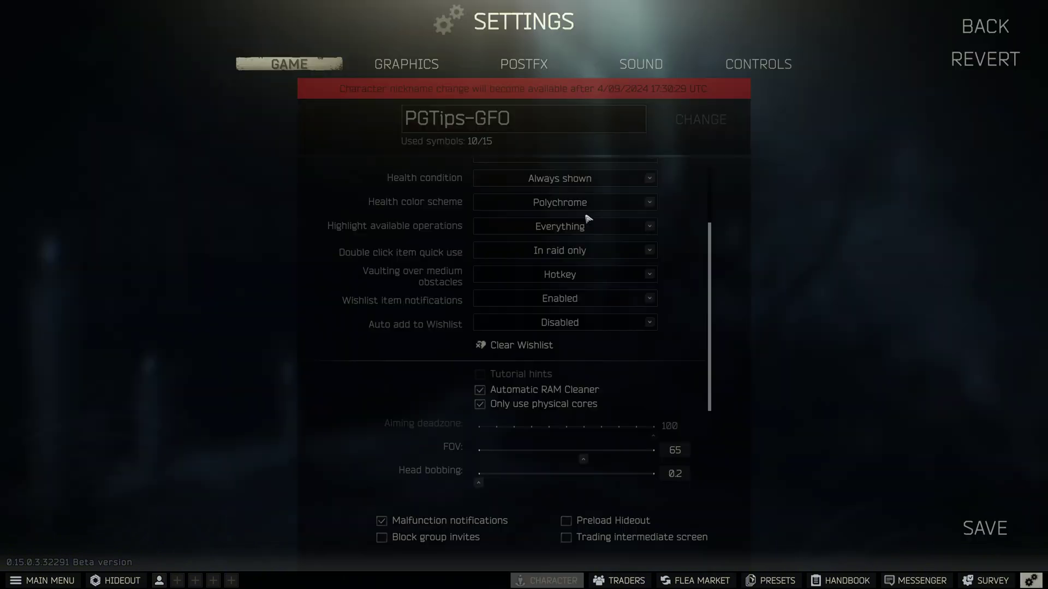
click(523, 61)
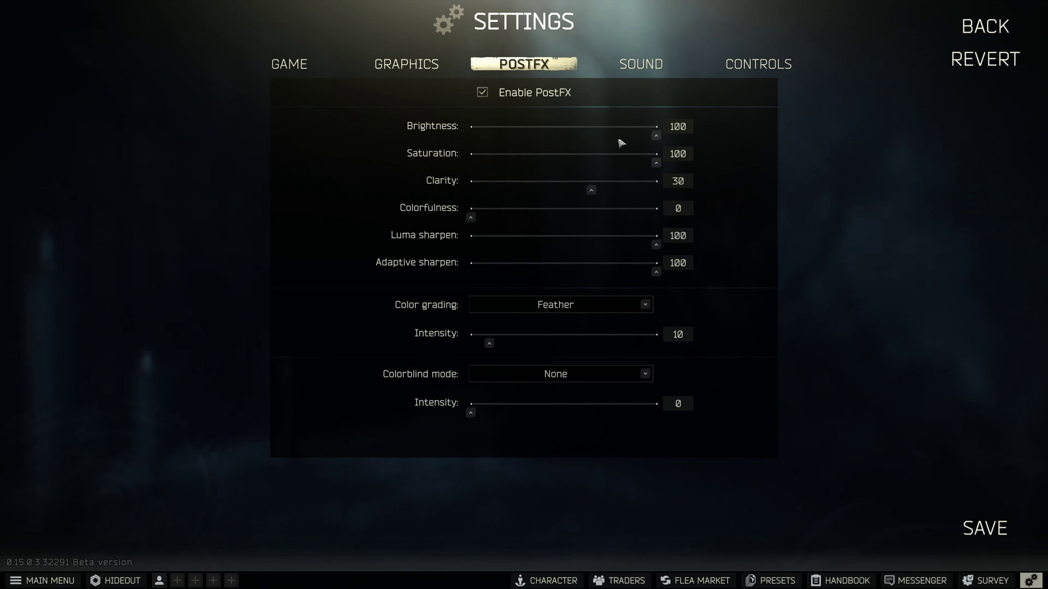
drag(664, 139, 571, 140)
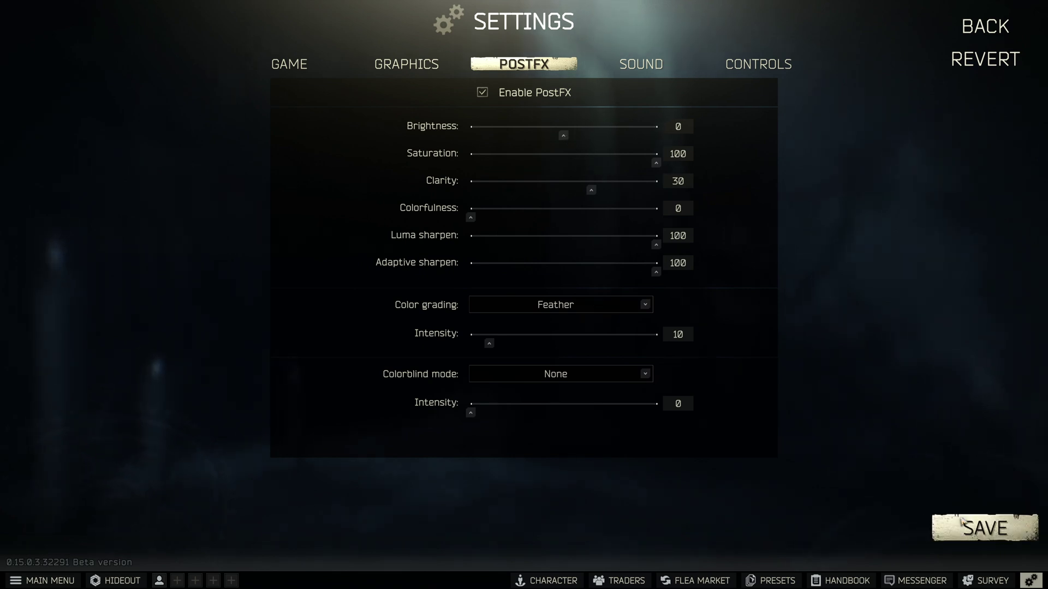
Step: Review the sound options, including binaural audio and VoIP, and save the settings
click(635, 64)
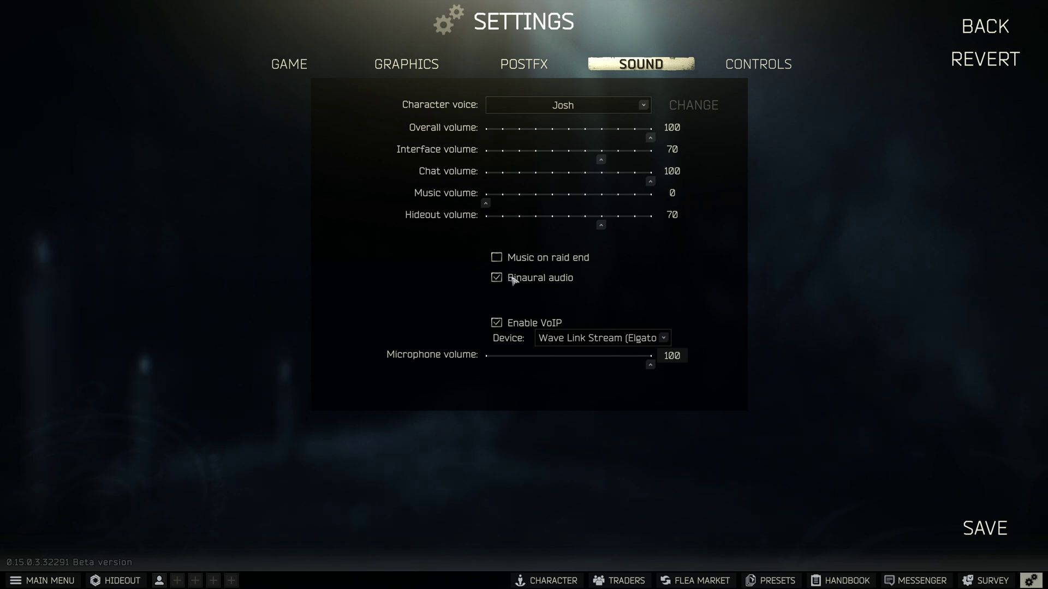
click(969, 528)
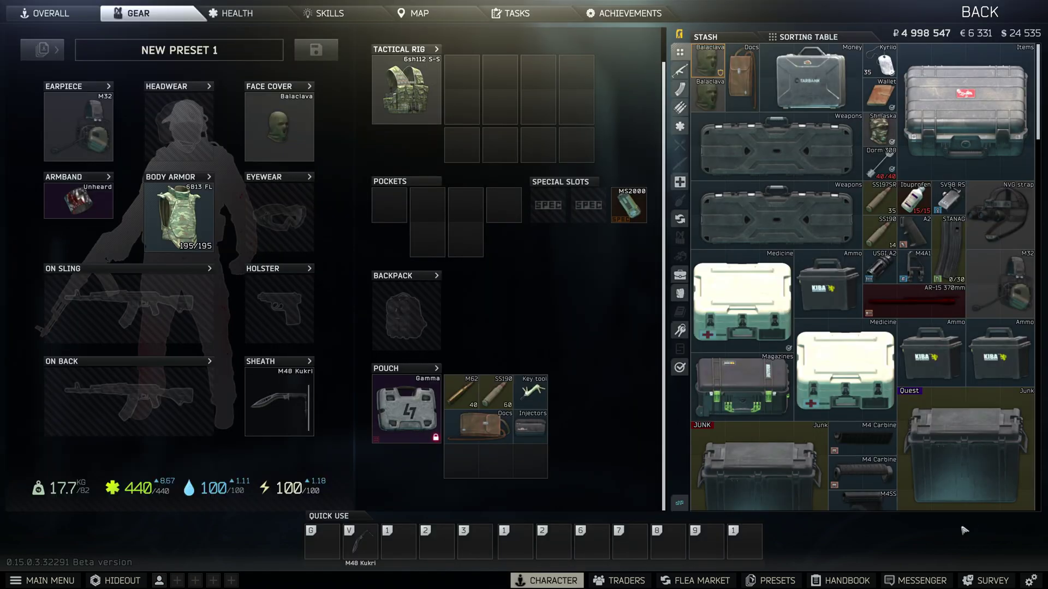
Step: Reopen the graphics settings, recheck the clouds quality levels while keeping high, and save the settings
key(Escape)
click(386, 64)
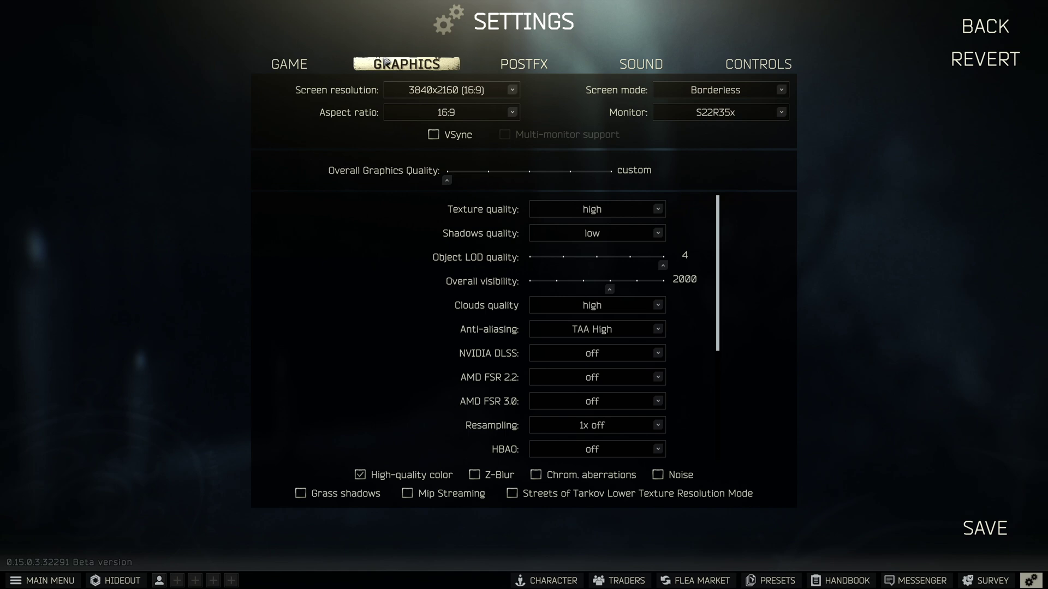
click(583, 309)
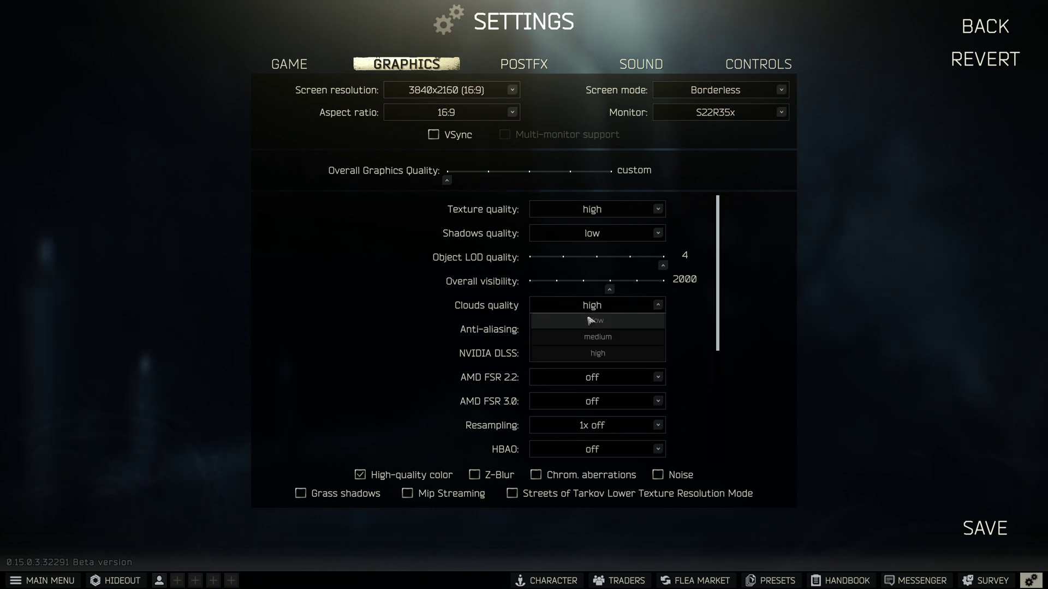
click(599, 303)
click(599, 304)
click(618, 358)
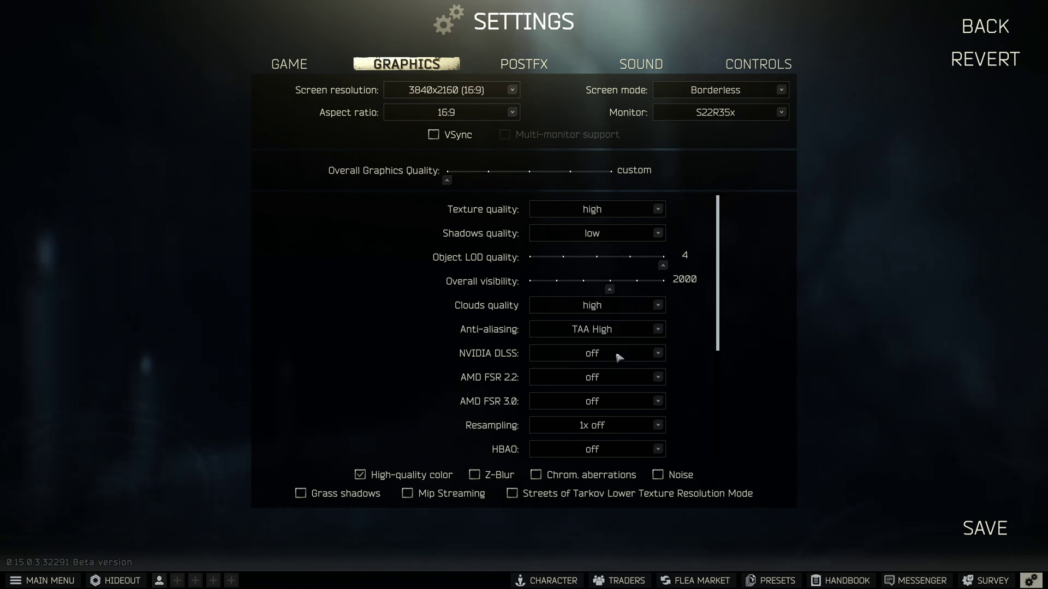
click(985, 528)
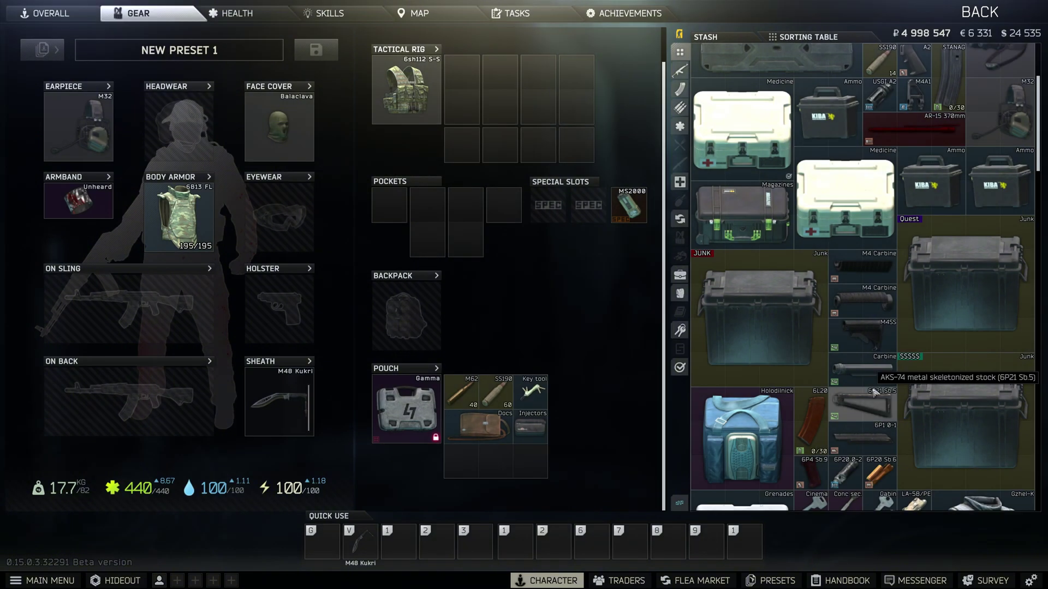